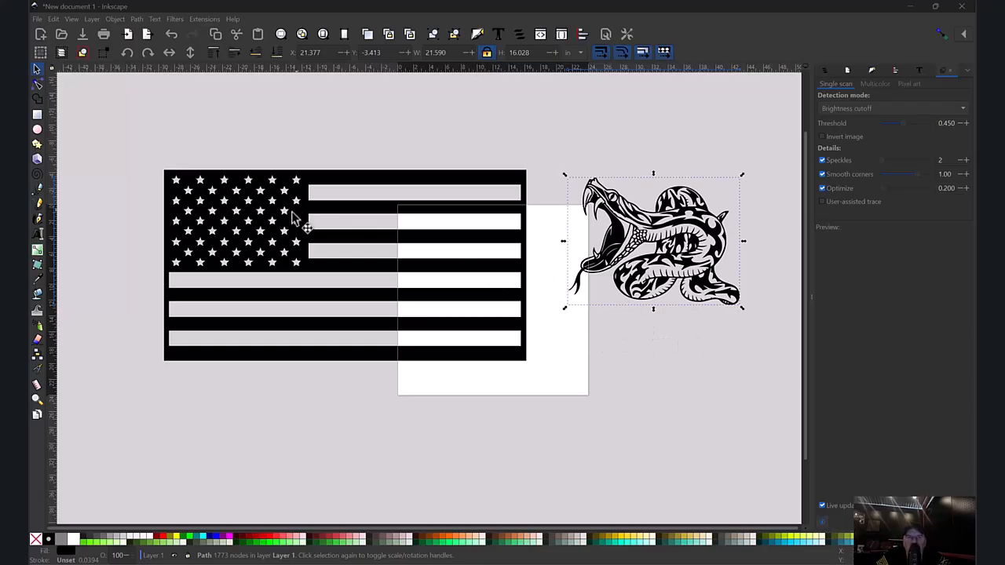
- Shift the flag and the snake slightly on the canvas and scale the snake to about 21.8 in wide
left_click_drag(314, 253, 295, 225)
left_click_drag(688, 234, 669, 212)
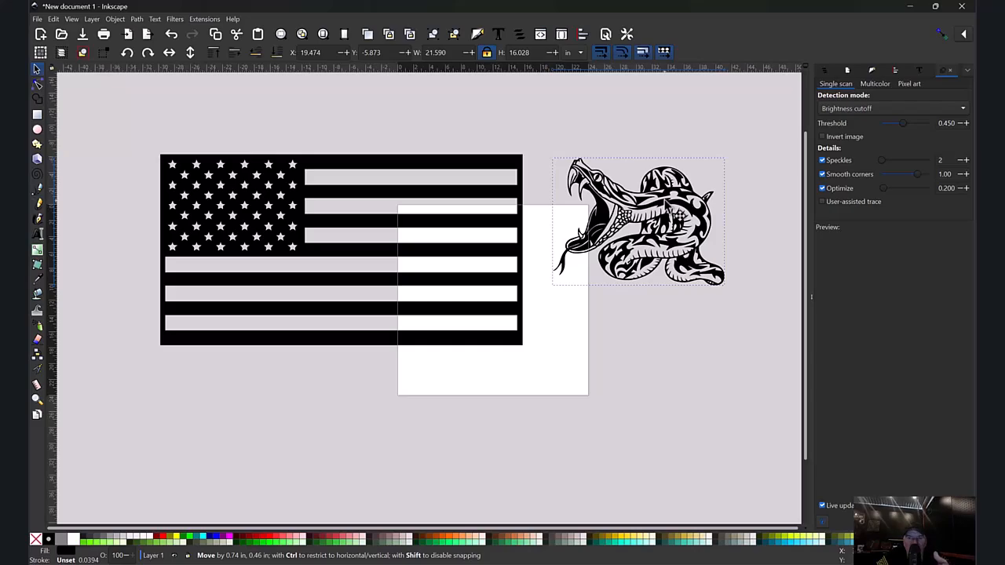
left_click_drag(666, 203, 655, 222)
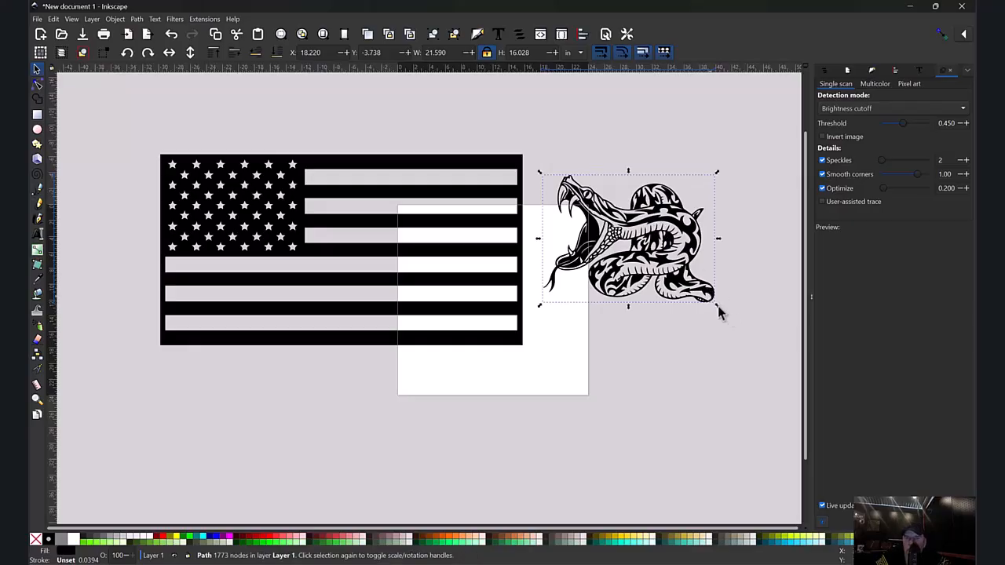
left_click_drag(717, 305, 720, 308)
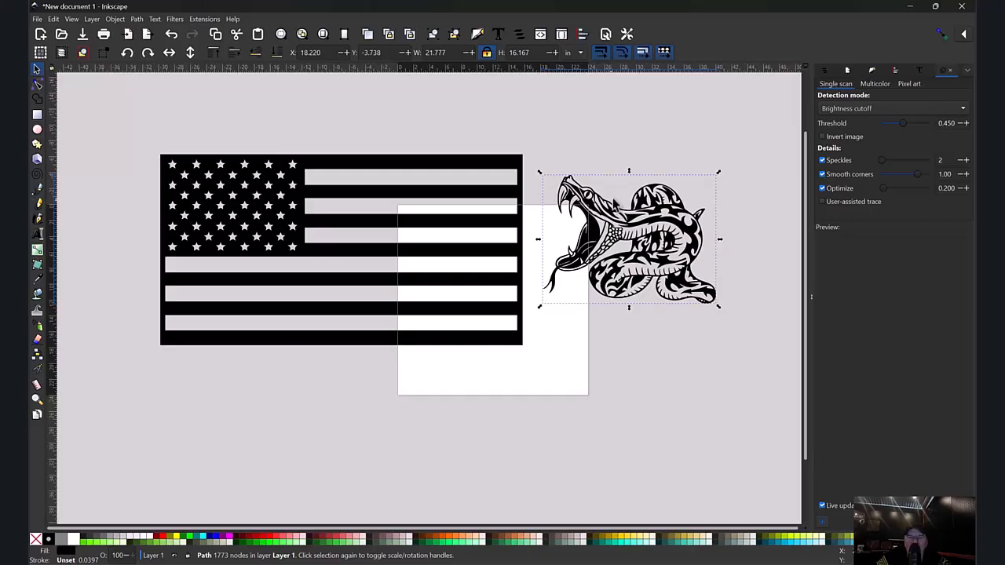
left_click_drag(634, 222, 631, 211)
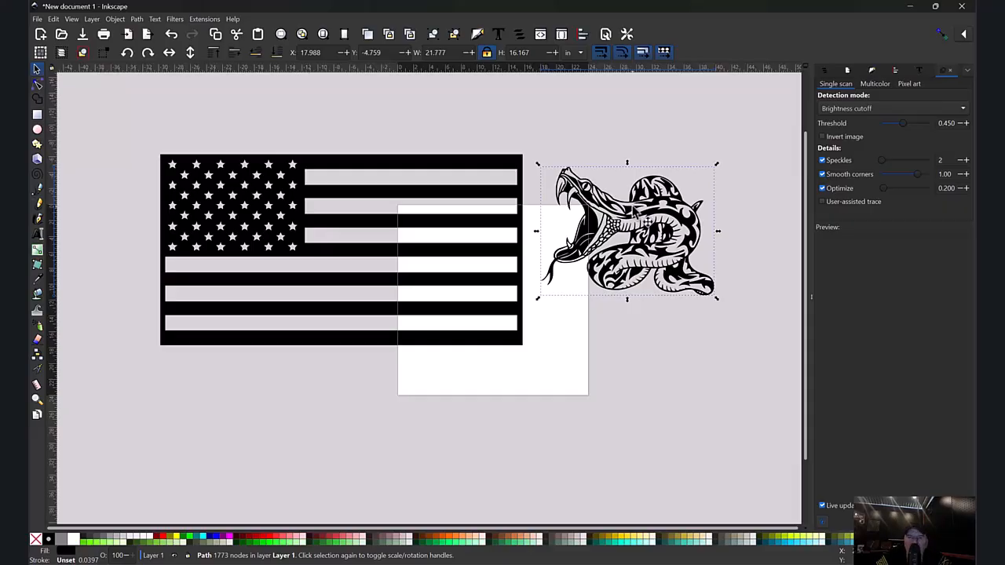
left_click_drag(642, 215, 636, 221)
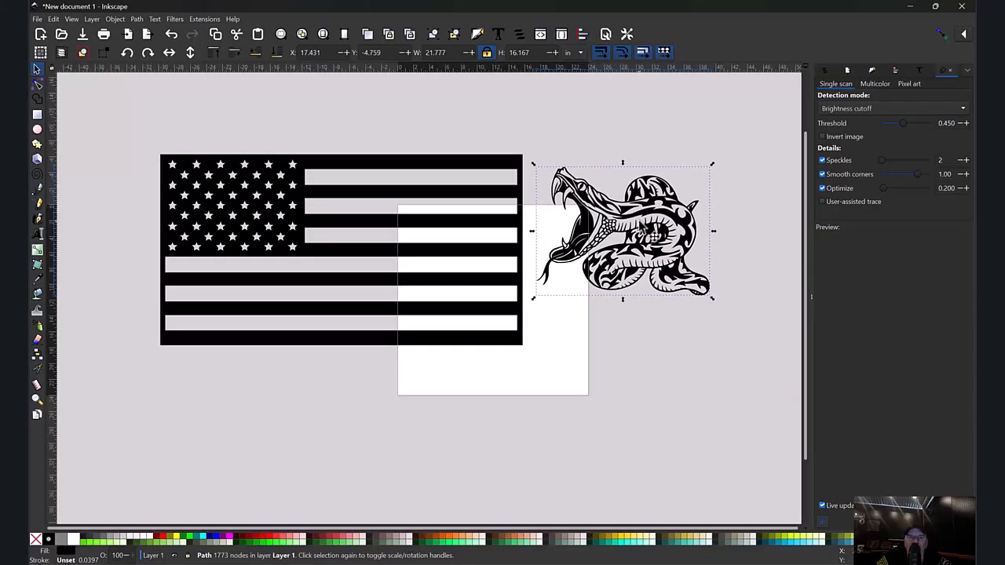
mouse_move(644, 212)
left_mouse_down()
mouse_move(643, 182)
mouse_move(641, 221)
left_mouse_up()
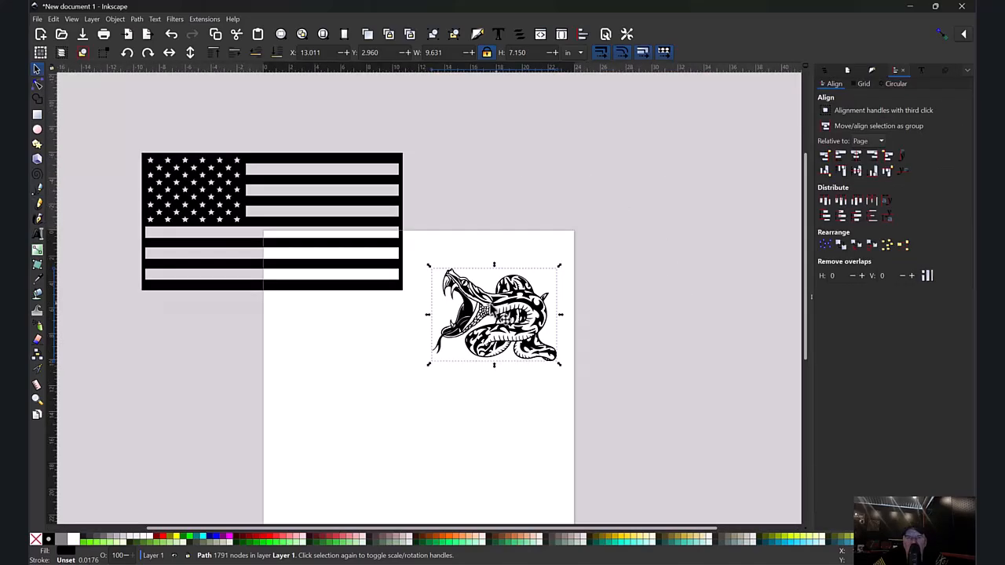
- Duplicate the black snake in place and fill the copy with bright green
right_click(469, 317)
left_click(462, 357)
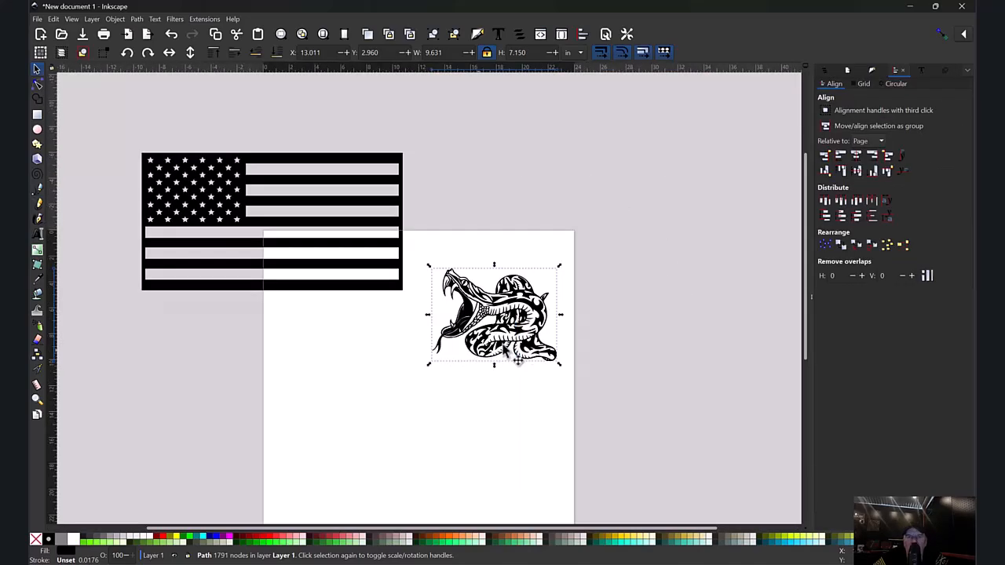
left_click(100, 541)
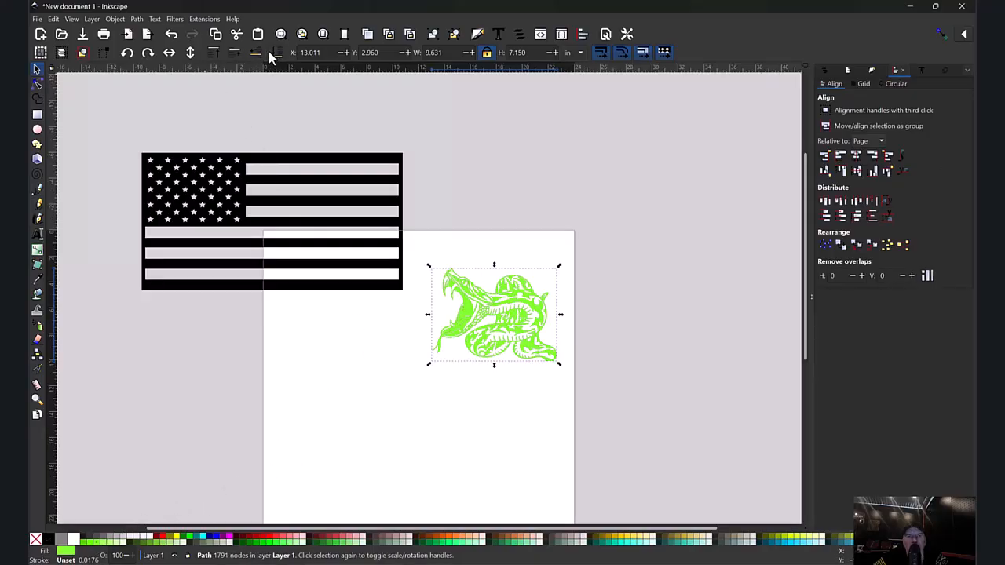
- Send the green snake copy behind the black original and outset it twice to form a border
key("ctrl+z")
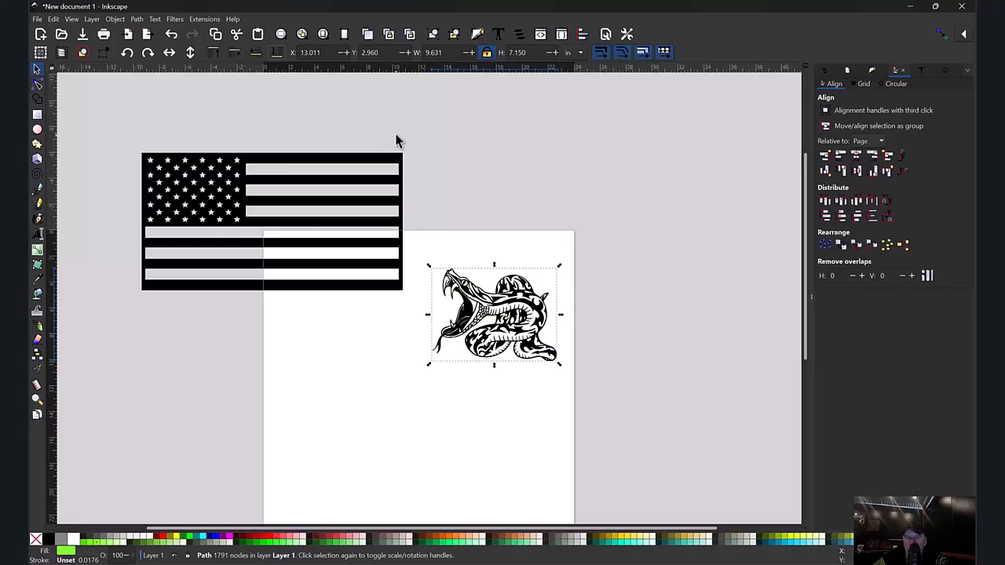
key("ctrl+)")
key("ctrl+)")
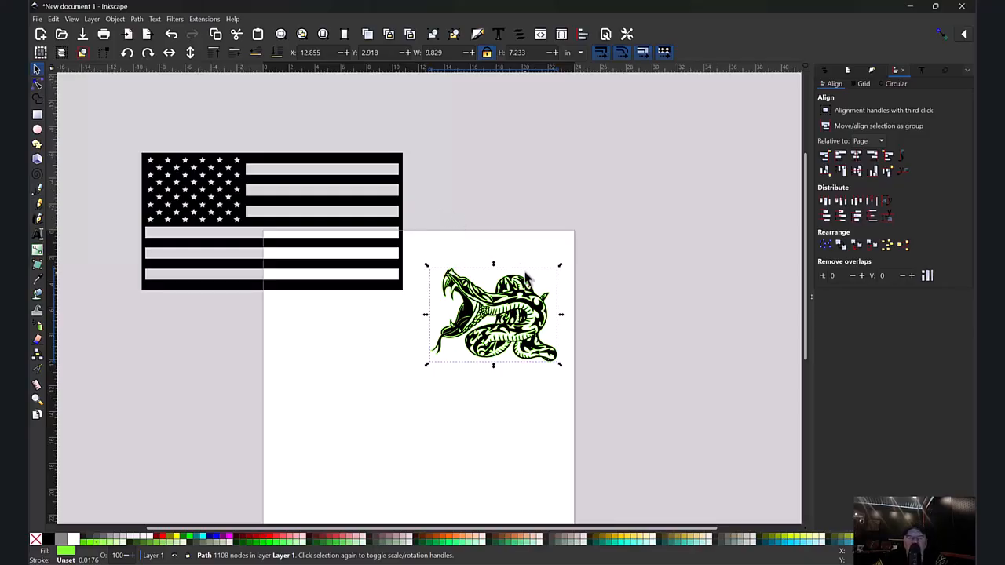
- Reposition both snake layers and move the flag onto the page so that it overlaps them
left_click_drag(639, 424, 366, 209)
left_click_drag(548, 355, 357, 219)
left_click_drag(112, 131, 451, 335)
left_click_drag(355, 222, 509, 327)
left_click(599, 307)
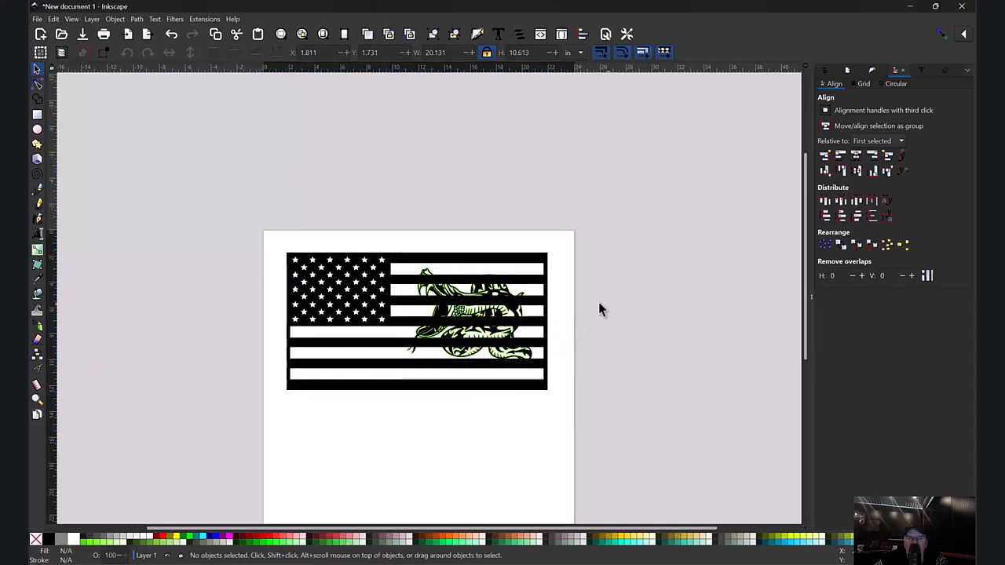
- Send the flag to the bottom and position both snake layers together over its right-hand stripes
left_click(345, 299)
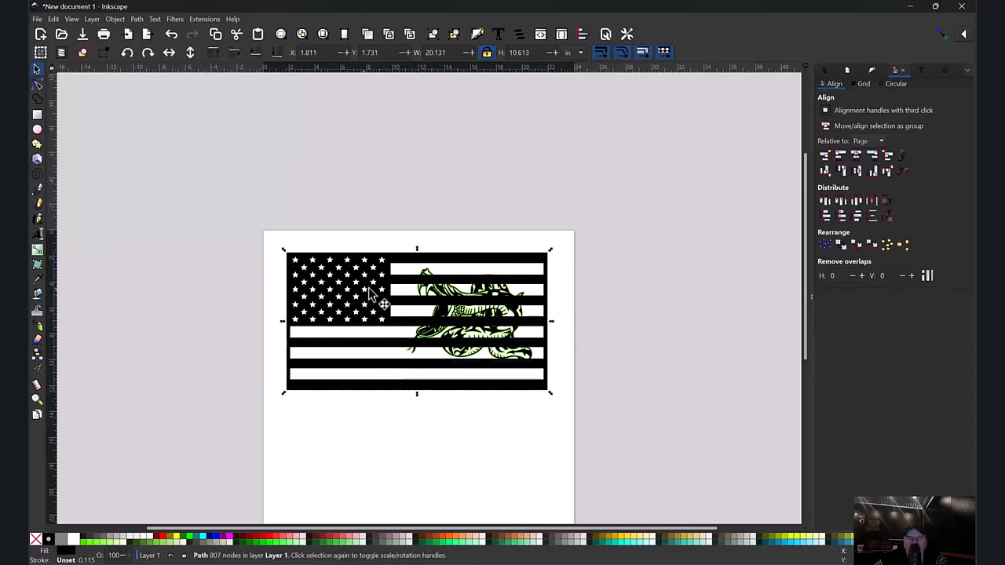
left_click(277, 53)
left_click_drag(385, 222, 598, 376)
left_click_drag(519, 338, 494, 319)
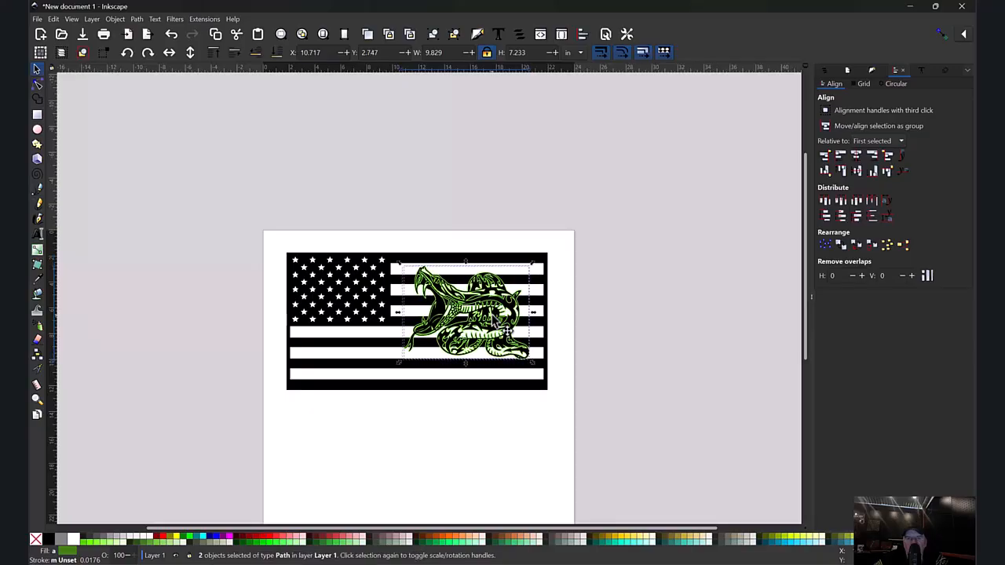
left_click(646, 289)
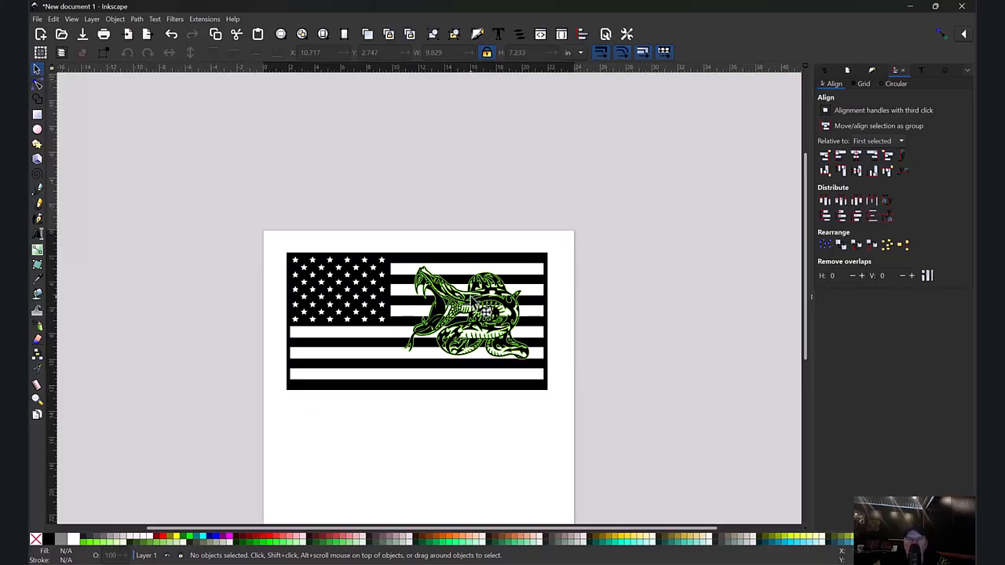
- Move the black snake off the flag and subtract the green snake from the flag with Difference
left_click(468, 301)
left_click_drag(469, 302, 654, 241)
left_click_drag(245, 232, 563, 414)
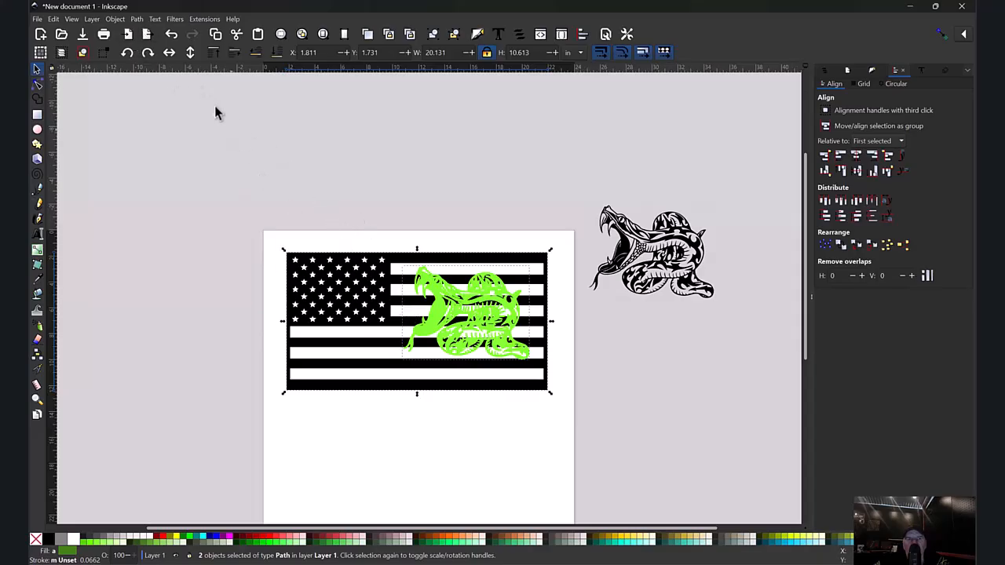
left_click(139, 21)
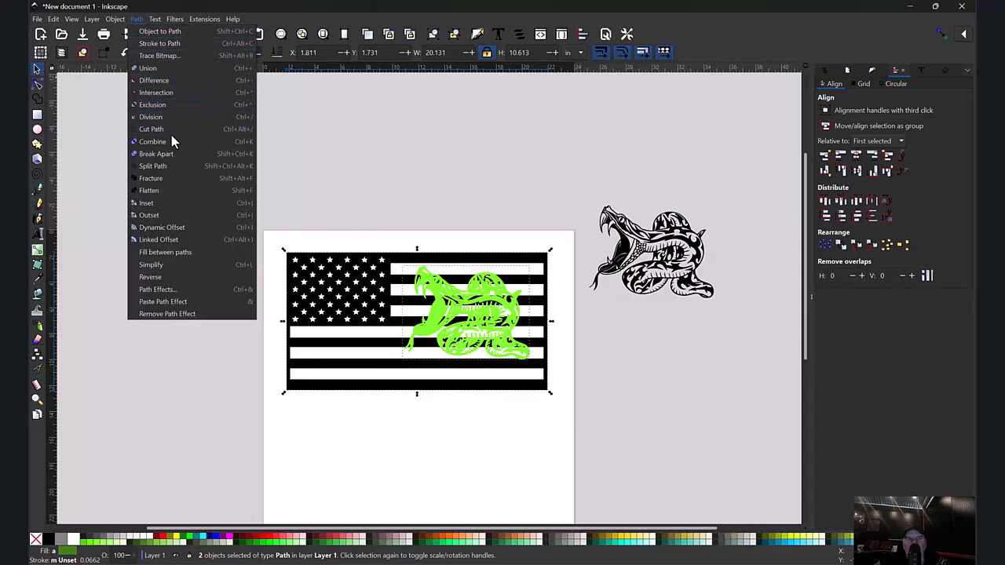
left_click(166, 80)
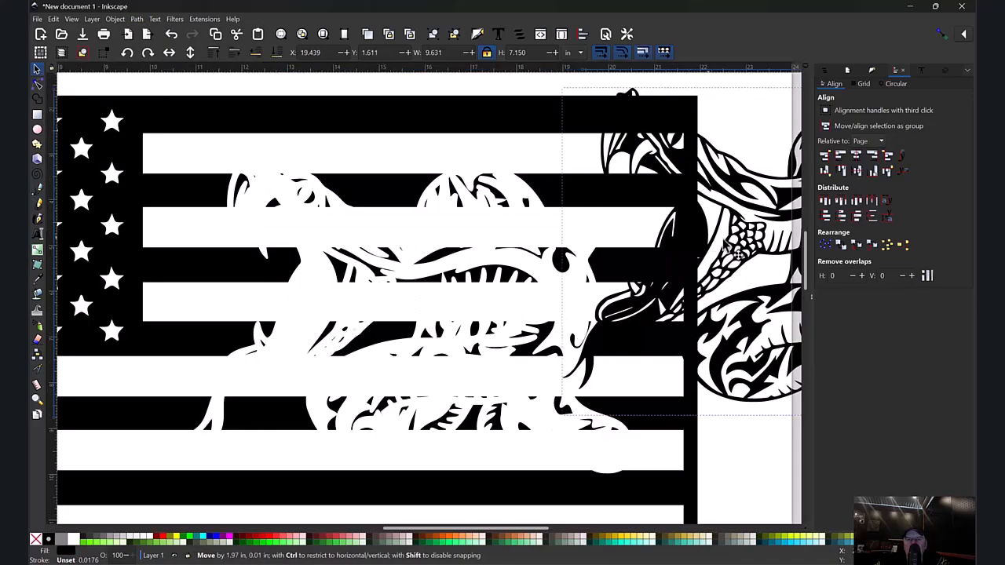
- Move the black snake farther from the cutout and delete the leftover fang fragment nodes in the flag's uppermost cut stripe
left_click_drag(714, 251, 818, 275)
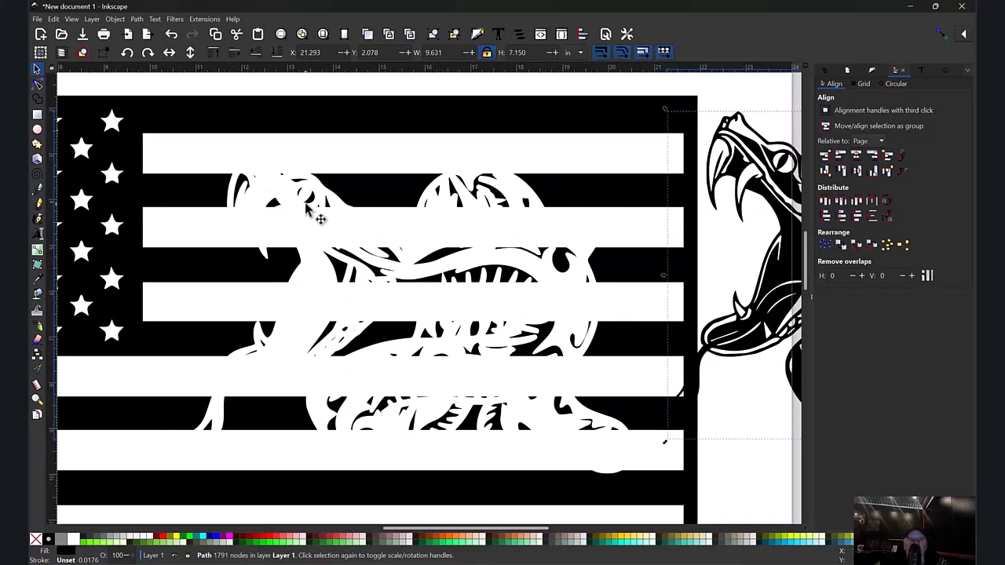
key("n")
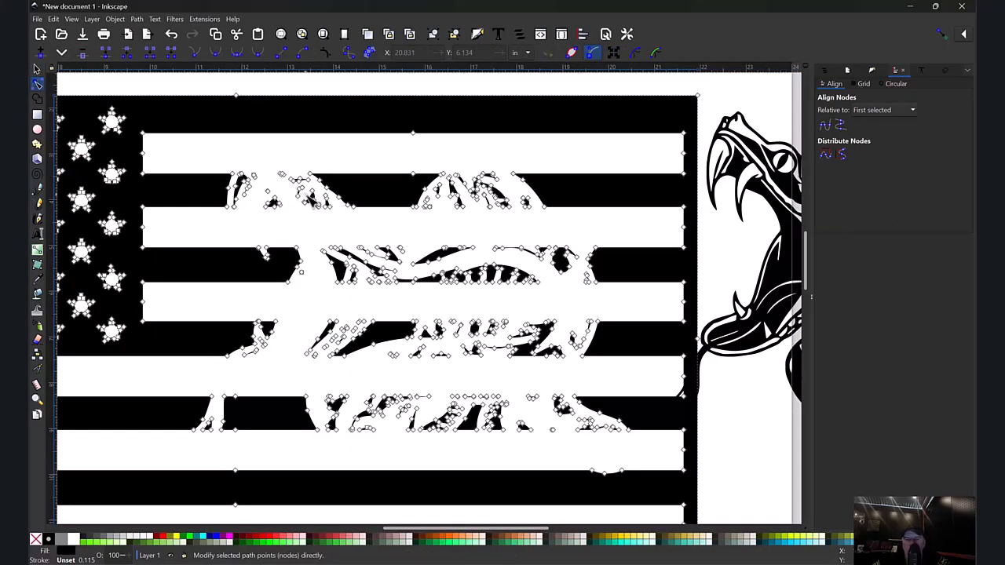
key("plus")
left_click_drag(189, 135, 230, 174)
key("plus")
scroll(250, 186, "up", 4)
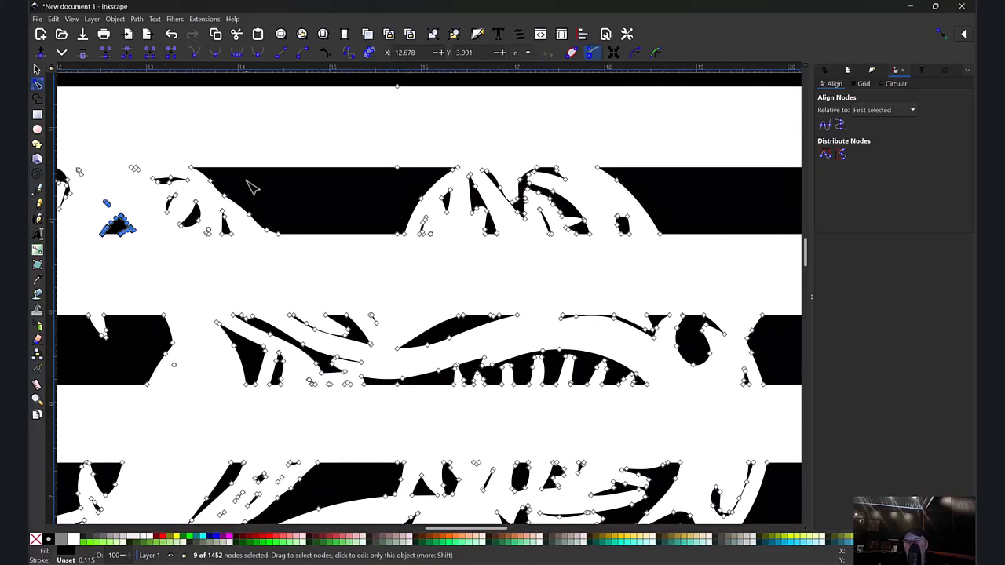
key("minus")
left_click(195, 197)
left_click_drag(190, 194, 160, 269)
key("Delete")
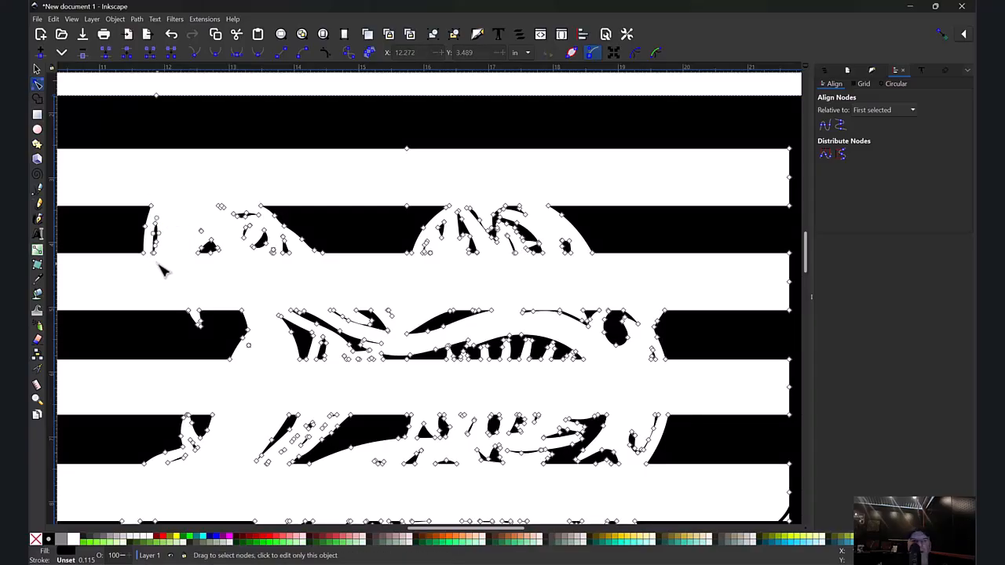
left_click_drag(165, 216, 153, 259)
key("Delete")
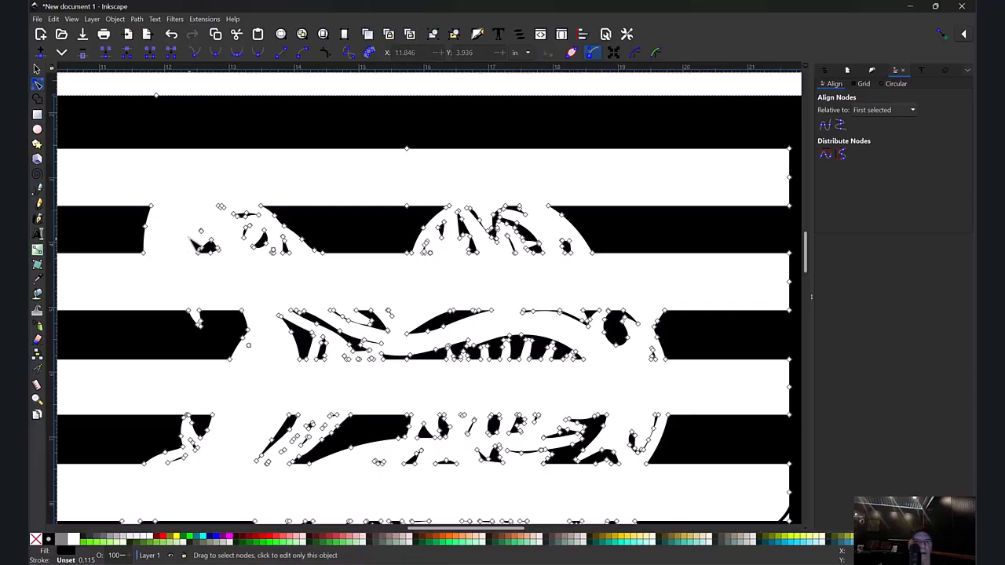
- Delete the remaining snake head fragments from the flag's uppermost cut stripe
left_click_drag(187, 218, 231, 263)
key("Delete")
left_click_drag(218, 205, 261, 235)
key("Delete")
mouse_move(218, 219)
left_mouse_down()
mouse_move(278, 263)
mouse_move(271, 232)
left_mouse_up()
key("Delete")
key("Delete")
- Delete the leftover fragments of the snake's upper coil from the uppermost cut stripe
left_click_drag(436, 269, 420, 234)
key("Delete")
left_click_drag(498, 270, 525, 226)
key("Delete")
key("Delete")
key("Delete")
key("Delete")
- Delete all snake fragments between the cut ends of the second affected stripe
scroll(453, 287, "down", 3)
left_click_drag(257, 199, 642, 292)
key("Delete")
left_click_drag(628, 256, 661, 277)
key("Delete")
- Delete the snake body fragments across the middle of the third affected stripe
left_click_drag(625, 312, 237, 392)
key("Delete")
key("Delete")
key("Delete")
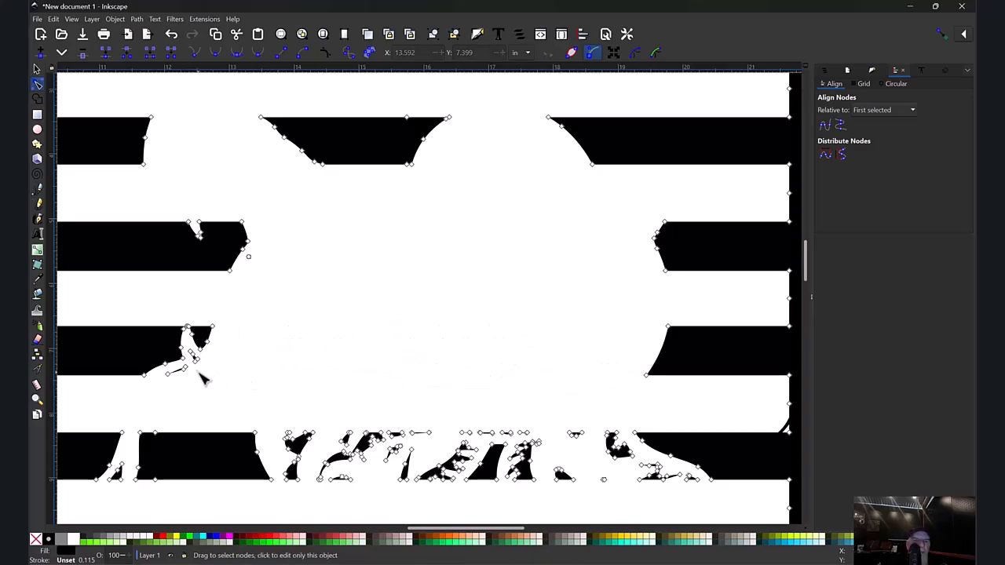
- Delete the leftover lower-jaw fragments and stray nodes at the left cut end of the third affected stripe
left_click_drag(188, 350, 187, 349)
key("Delete")
left_click_drag(194, 383, 162, 368)
left_click_drag(235, 313, 110, 336)
key("Delete")
scroll(150, 401, "down", 3)
key("Delete")
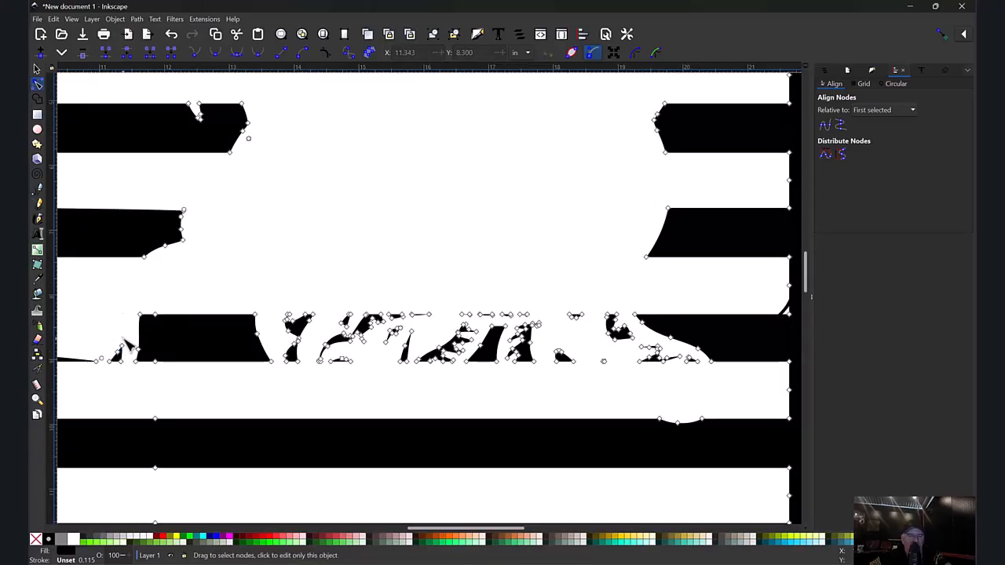
key("ctrl+z")
- Delete the small tongue fragment and all leftover coil fragments from the fourth affected stripe
left_click_drag(130, 340, 106, 353)
key("Delete")
key("Delete")
left_click_drag(275, 301, 634, 379)
key("Delete")
left_click_drag(700, 379, 624, 341)
key("Delete")
- Place the black snake inside the flag's cleared cutout at about X 10.88 in, Y 2.78 in
key("minus")
key("minus")
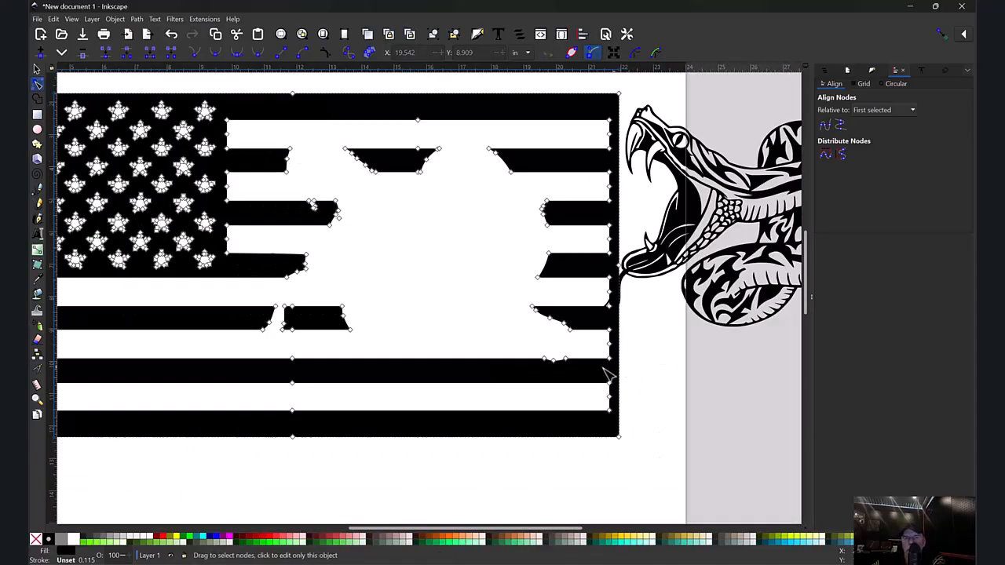
left_click(37, 69)
left_click_drag(694, 209, 349, 230)
scroll(349, 231, "up", 3)
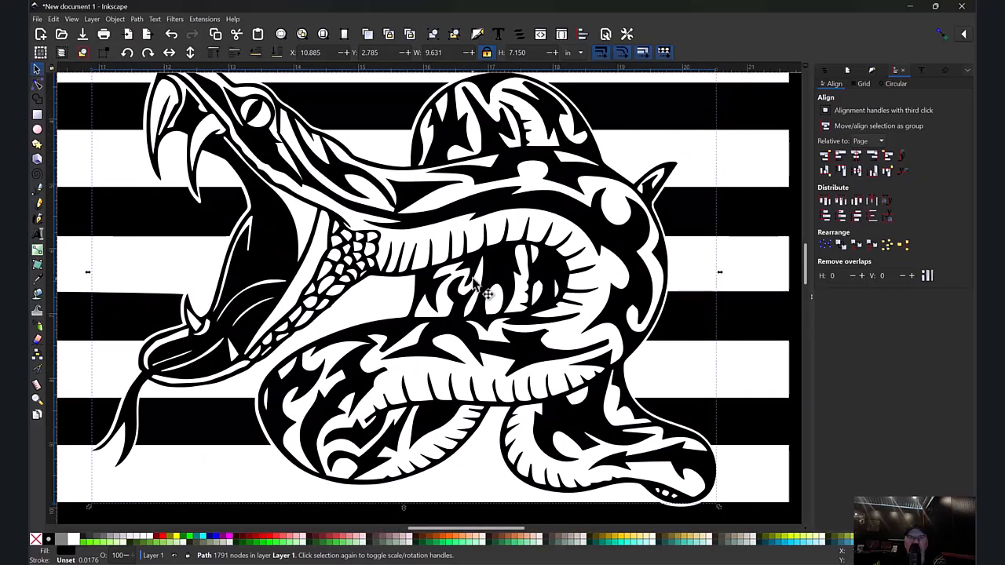
scroll(473, 281, "up", 1)
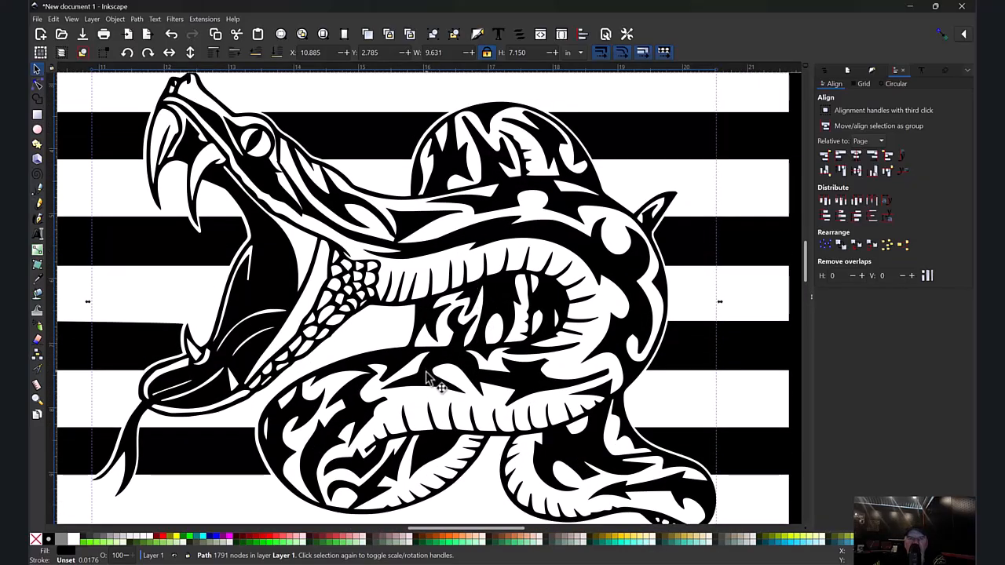
left_click_drag(430, 383, 429, 382)
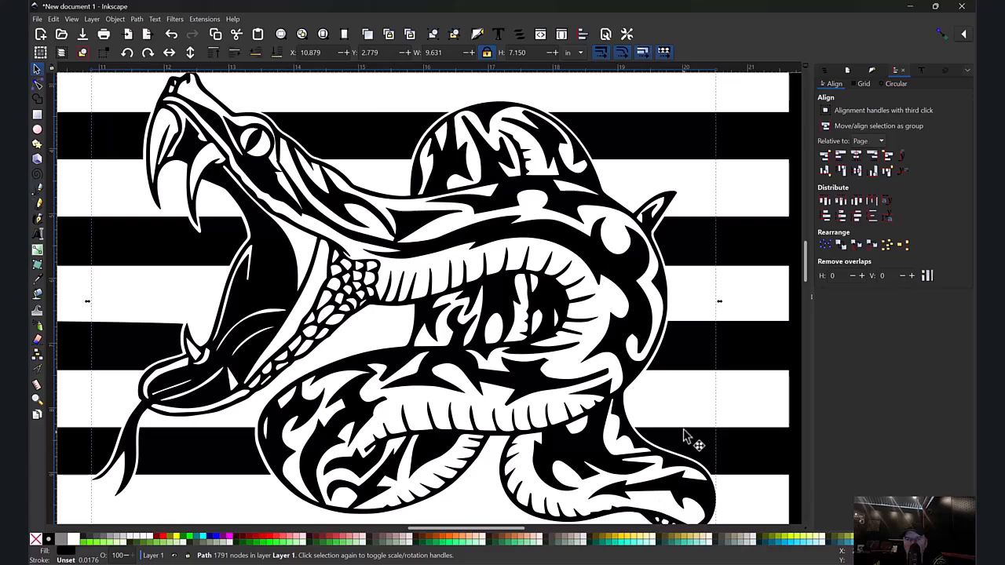
- Examine the gap between the snake's outline and the flag stripes around the head, tongue and coils
scroll(681, 439, "down", 3)
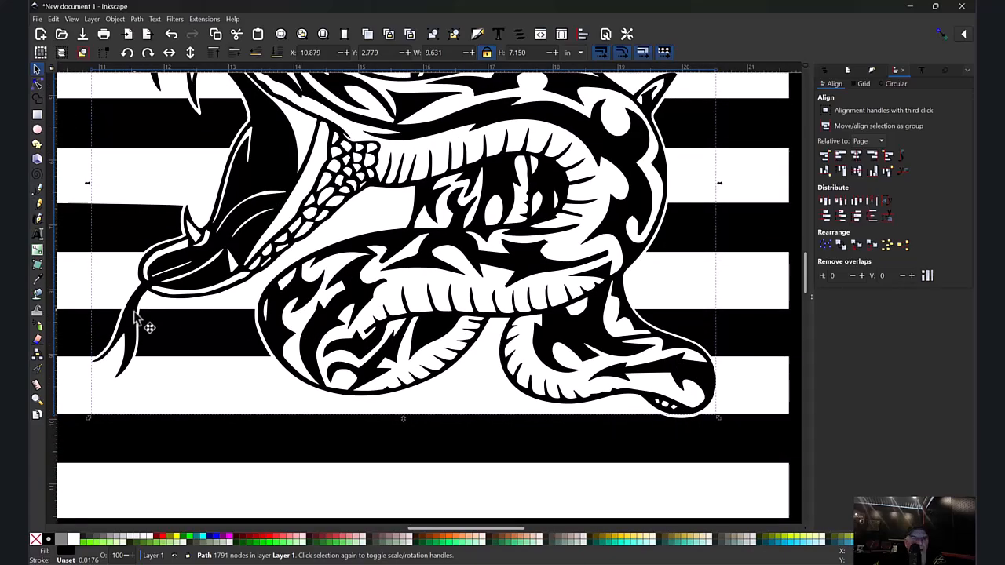
scroll(146, 345, "up", 3)
scroll(182, 385, "up", 2)
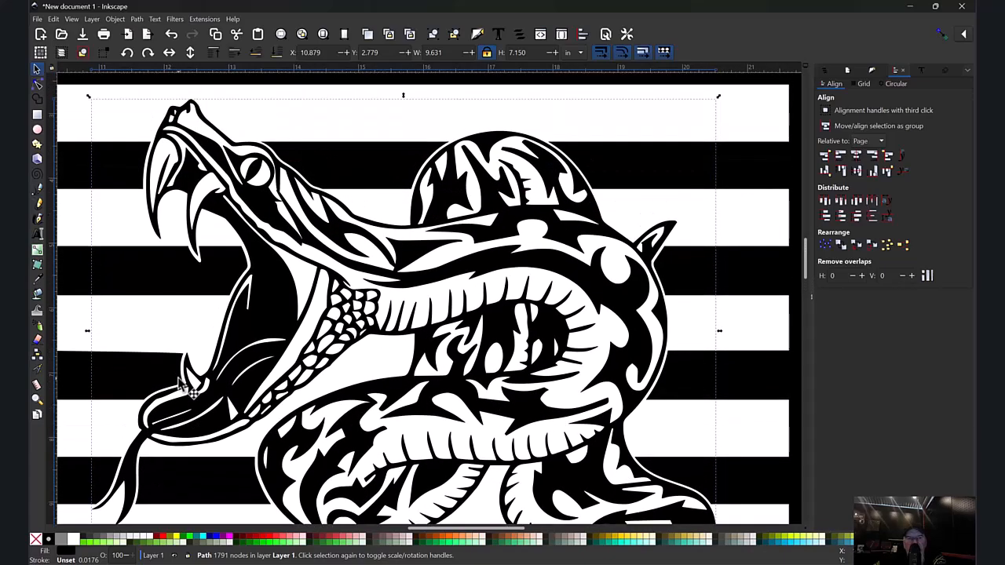
scroll(306, 308, "down", 1)
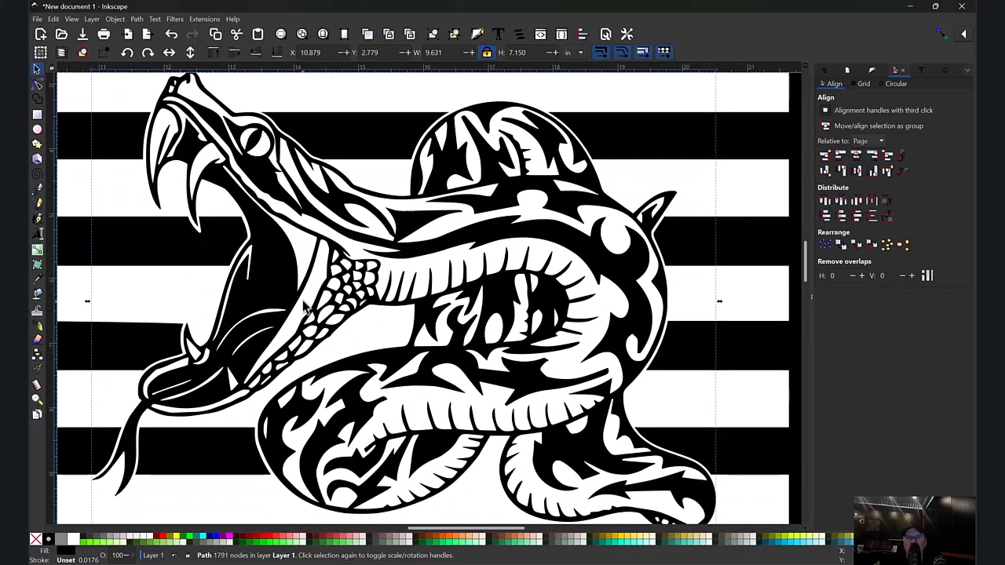
scroll(306, 308, "up", 1)
scroll(306, 308, "down", 1)
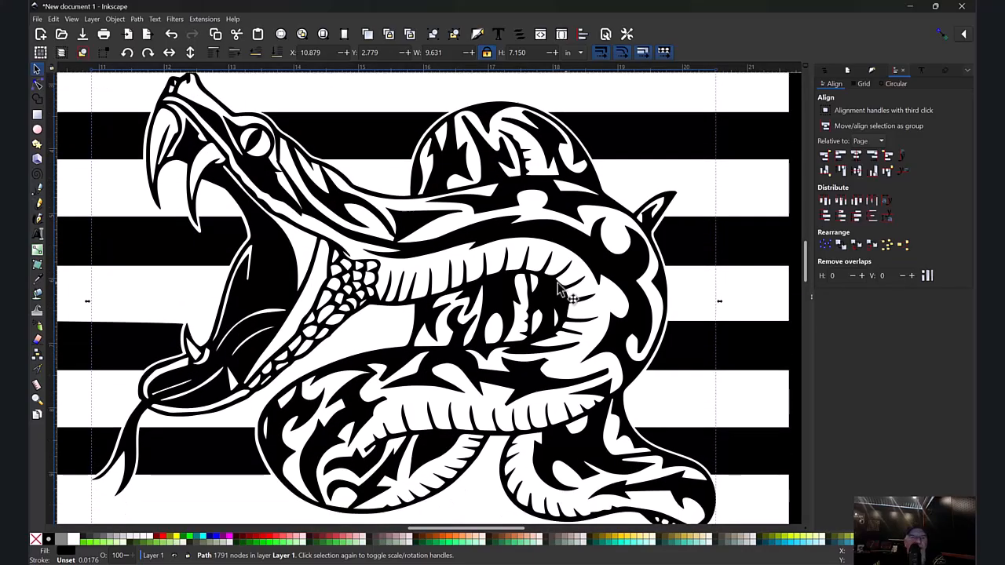
scroll(518, 358, "up", 1)
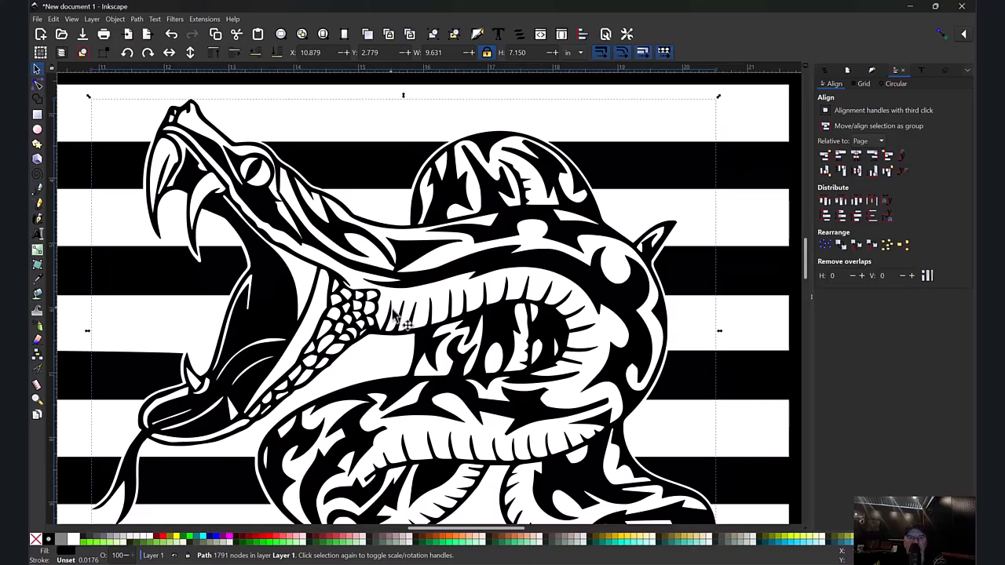
left_click_drag(464, 530, 422, 529)
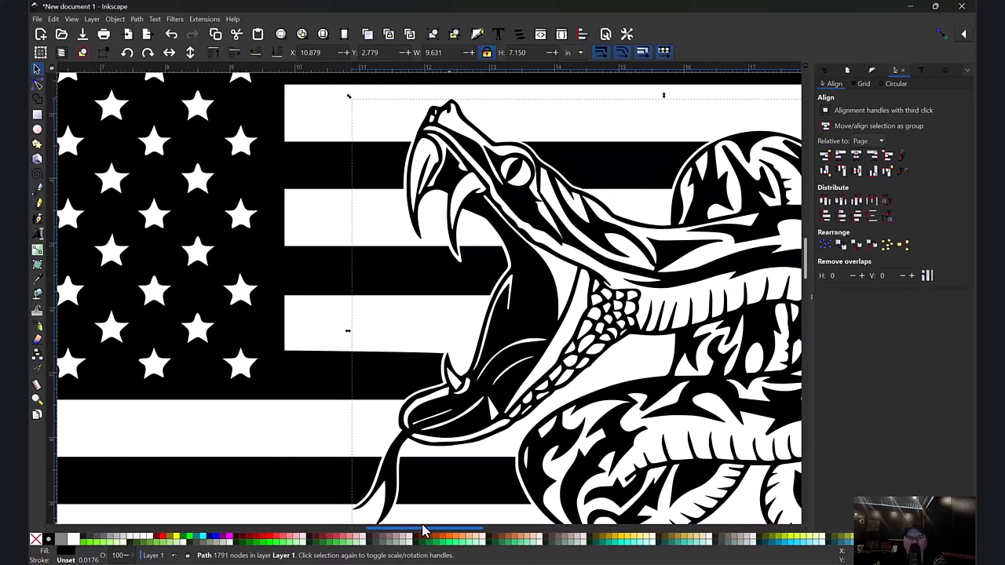
scroll(463, 199, "up", 2)
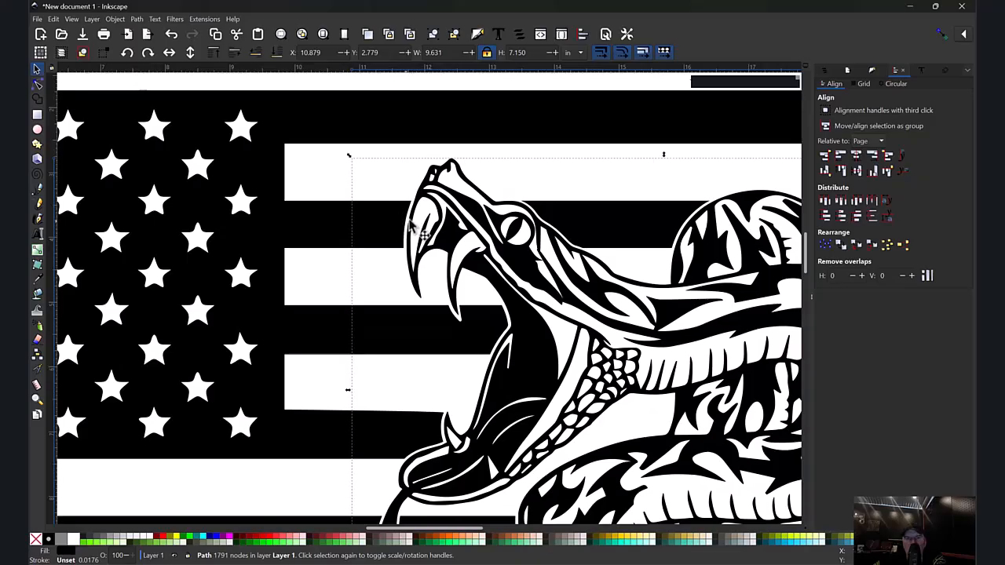
- Move the flag nodes at the first affected stripe's left cut end so they touch the snake's front fang
key("plus")
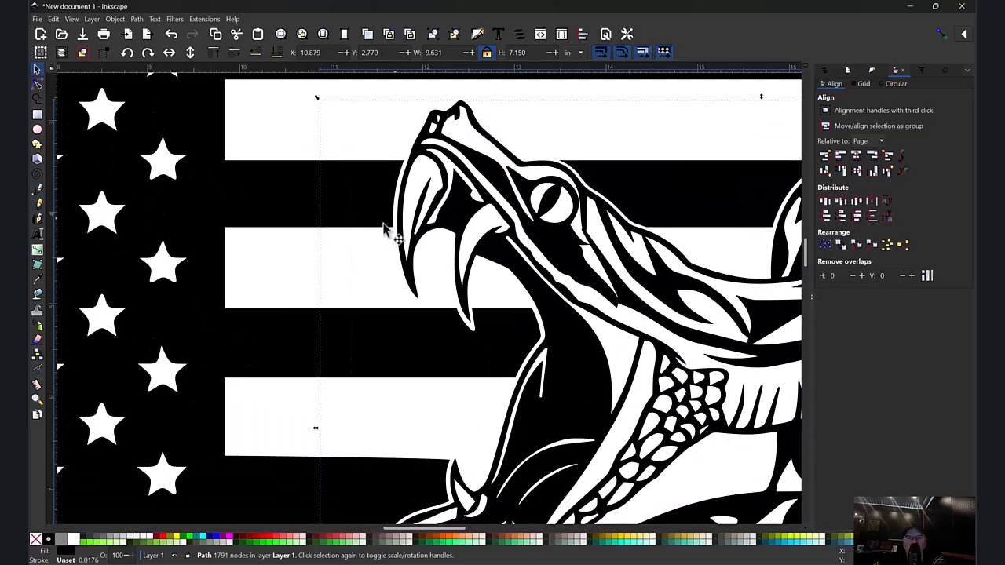
left_click(279, 195)
key("n")
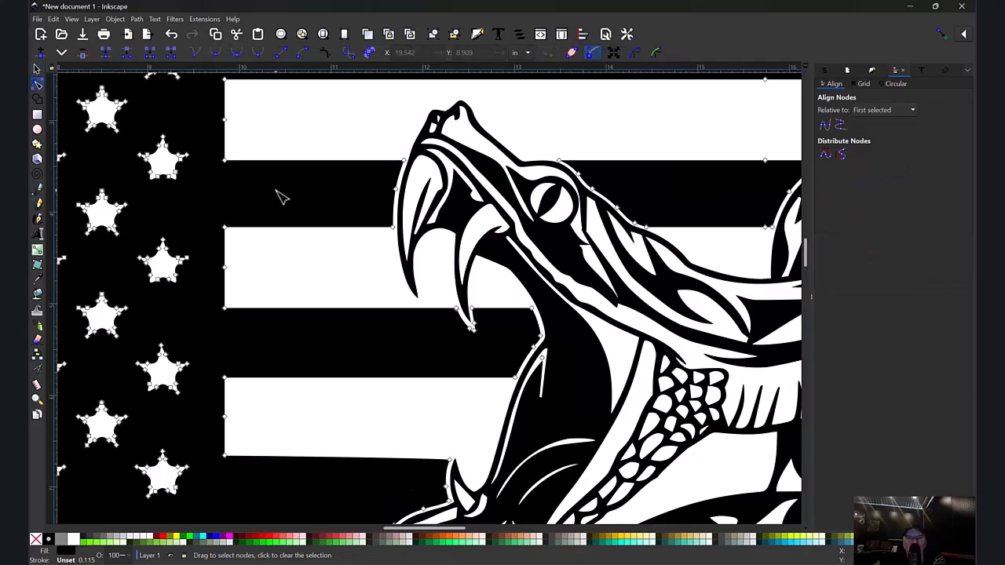
left_click_drag(358, 139, 414, 242)
left_click_drag(405, 162, 411, 163)
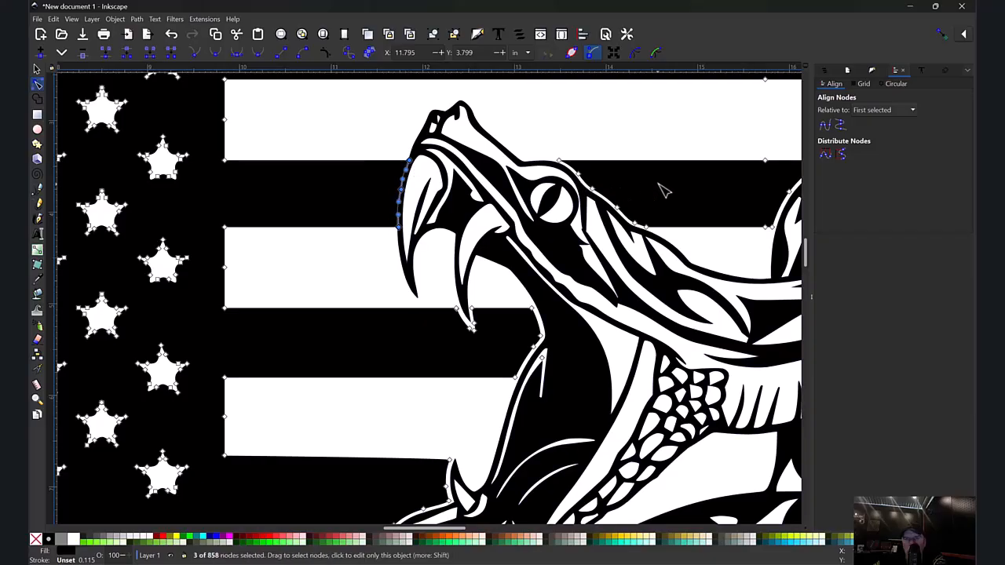
- Shift the first affected stripe's cut-edge nodes behind the eye so they meet the top of the snake's head
left_click_drag(681, 133, 551, 237)
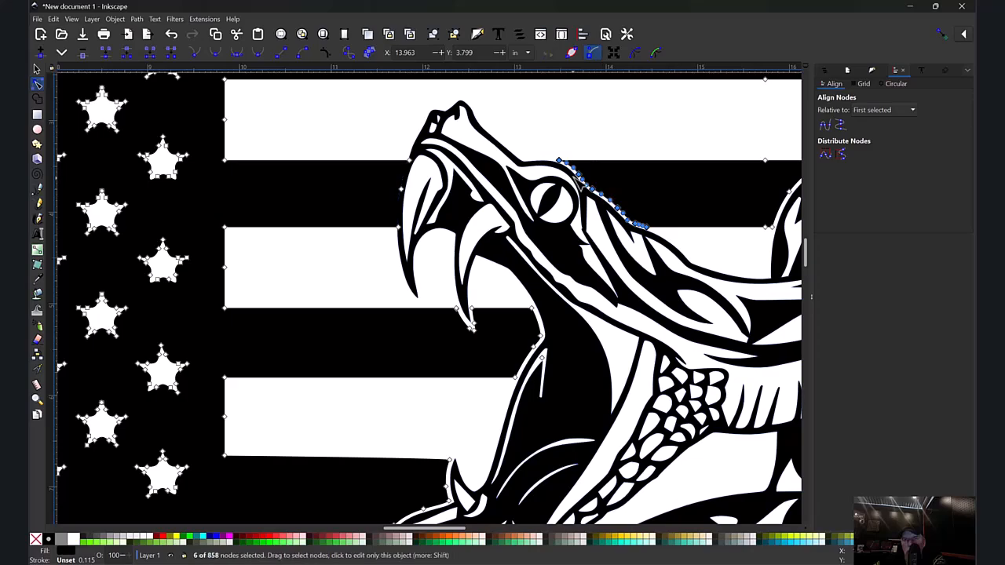
left_click_drag(584, 179, 574, 176)
left_click(585, 132)
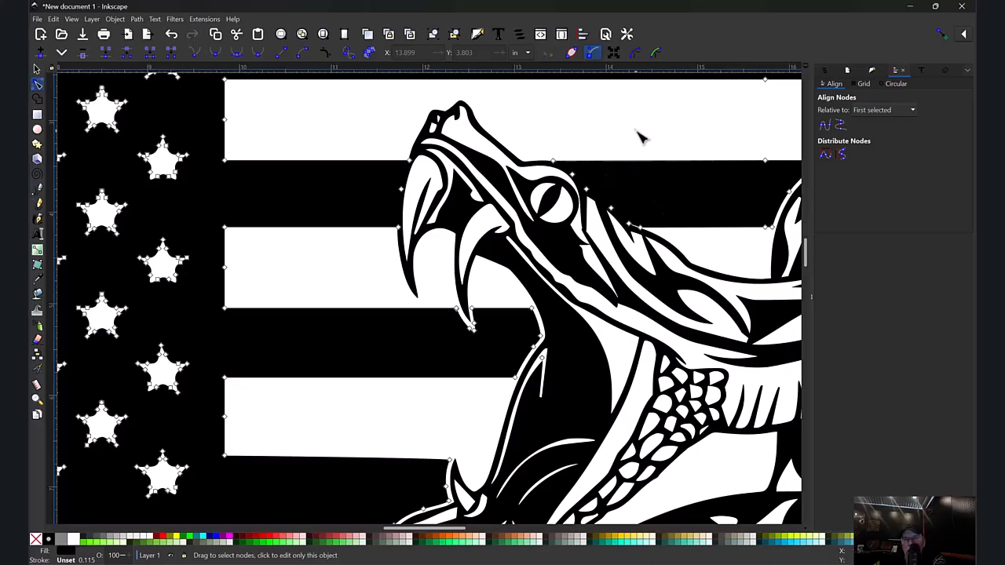
key("Escape")
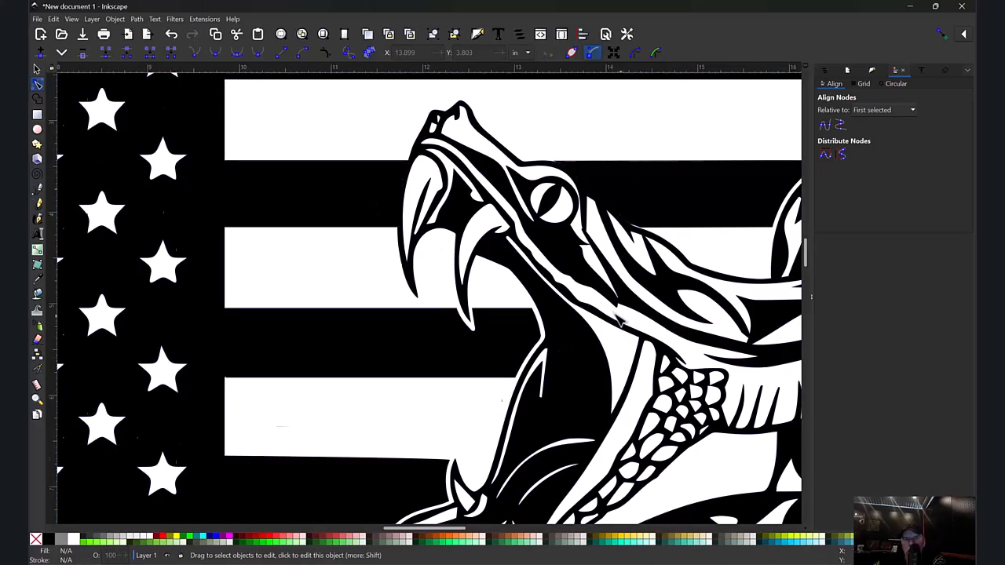
- Move the second affected stripe's left cut-end nodes against the outline of the snake's open mouth
scroll(550, 298, "down", 2)
left_click(515, 291)
left_click_drag(490, 234, 557, 333)
left_click_drag(545, 283, 548, 276)
left_click(464, 338)
left_click_drag(565, 309, 548, 296)
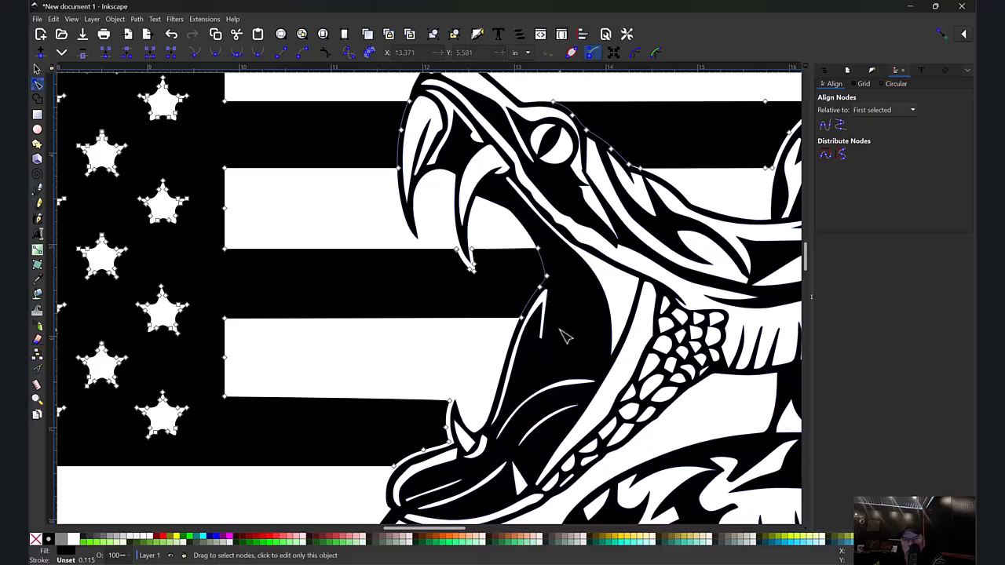
- Move the third affected stripe's left cut-end nodes against the snake's lower jaw and lower fang
scroll(409, 338, "down", 2)
left_click_drag(328, 317, 451, 368)
left_click(349, 424)
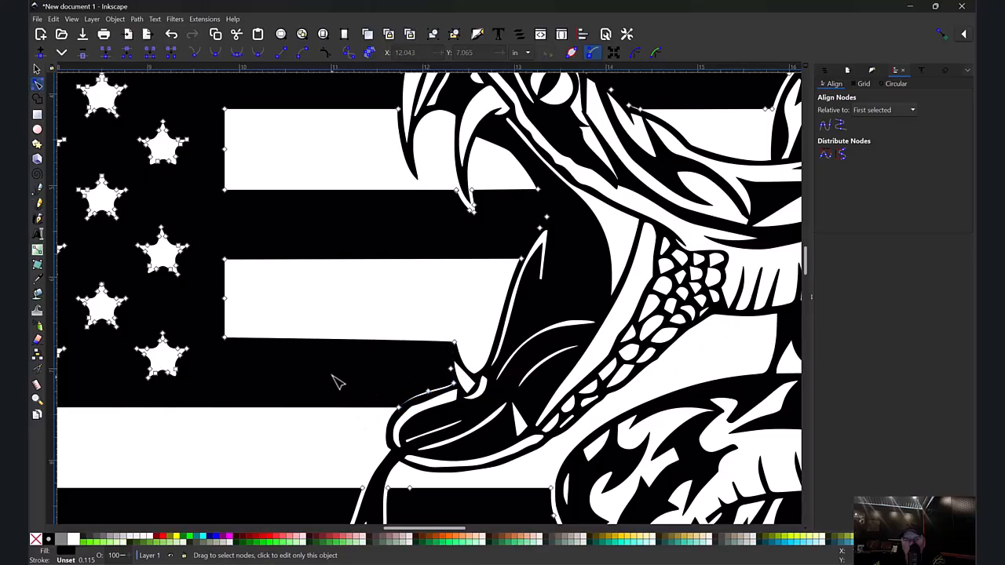
left_click_drag(306, 384, 467, 435)
- Move the fourth affected stripe's cut-edge nodes against both sides of the tongue and the lower coil's left side
scroll(349, 428, "down", 2)
scroll(349, 424, "down", 2)
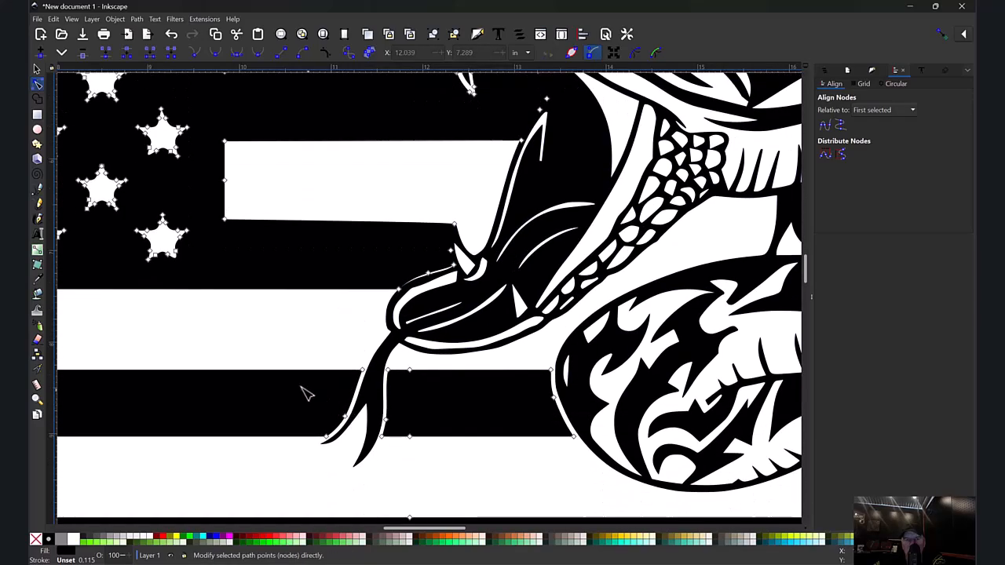
left_click_drag(245, 349, 357, 417)
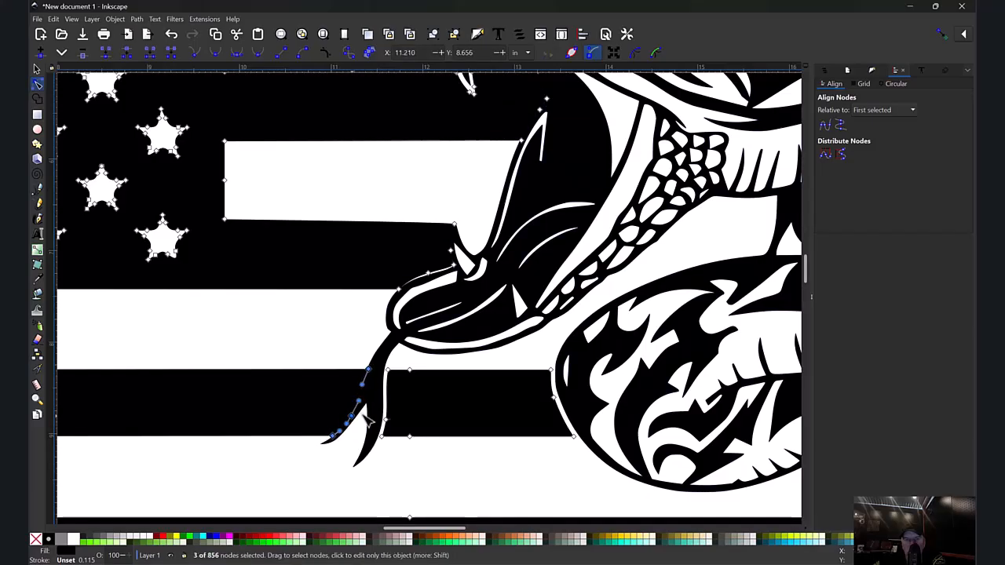
left_click(418, 362)
left_click_drag(399, 363, 384, 425)
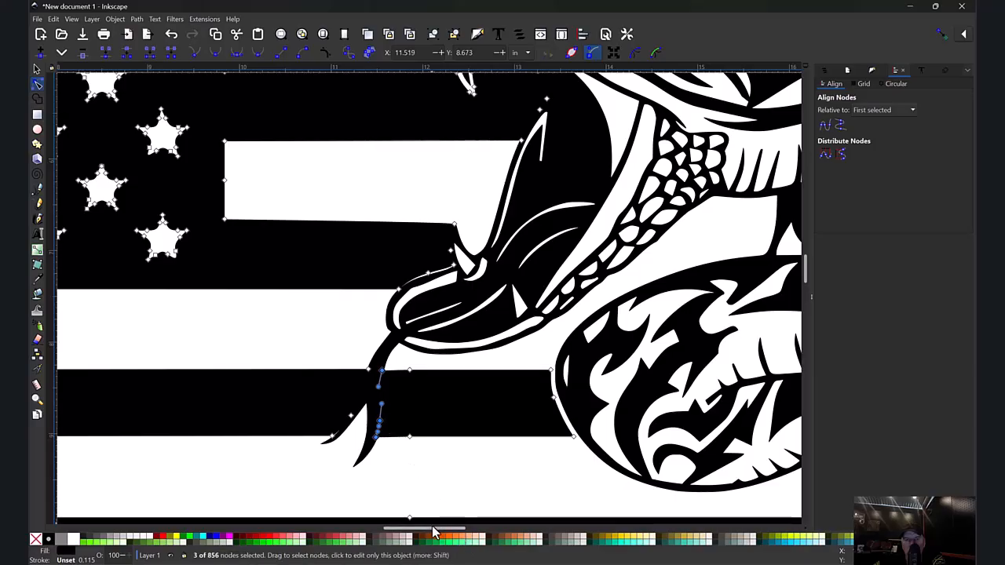
left_click_drag(437, 534, 458, 534)
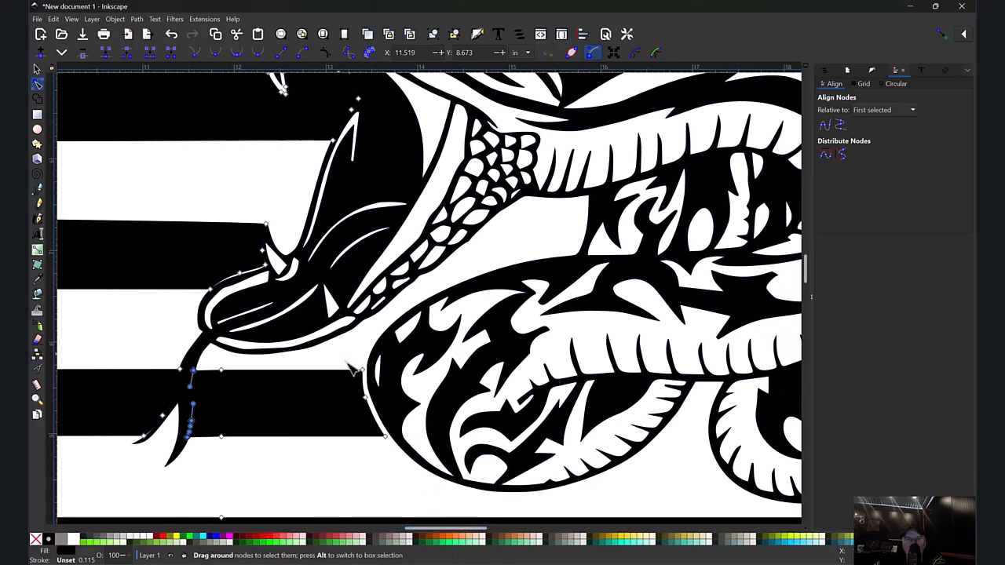
left_click_drag(385, 437, 392, 435)
- Move the first affected stripe's cut-edge nodes on both sides of the top coil against the coil's outline
scroll(534, 491, "up", 8)
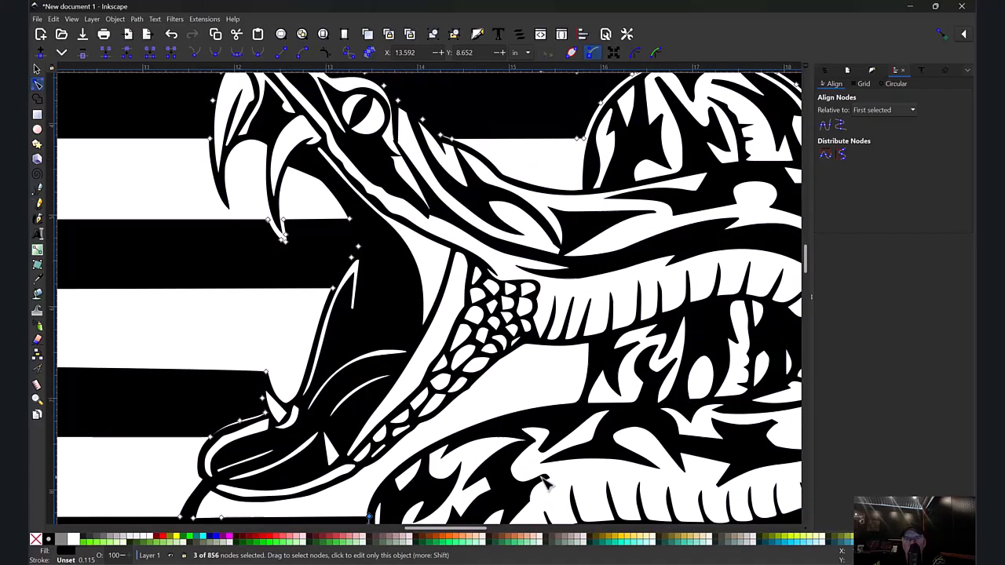
left_click_drag(457, 531, 492, 532)
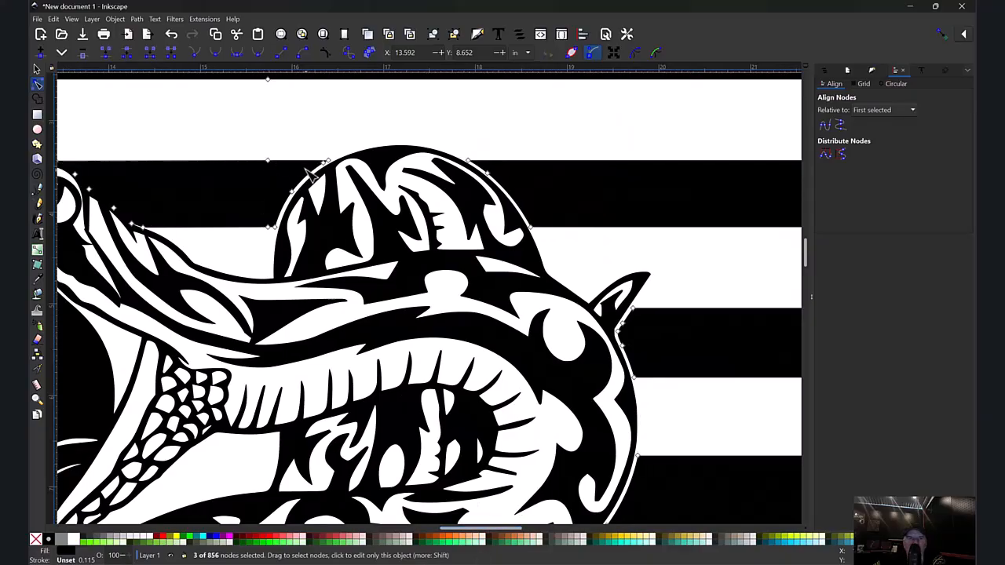
left_click_drag(241, 141, 345, 229)
left_click_drag(272, 163, 280, 163)
left_click_drag(595, 127, 461, 247)
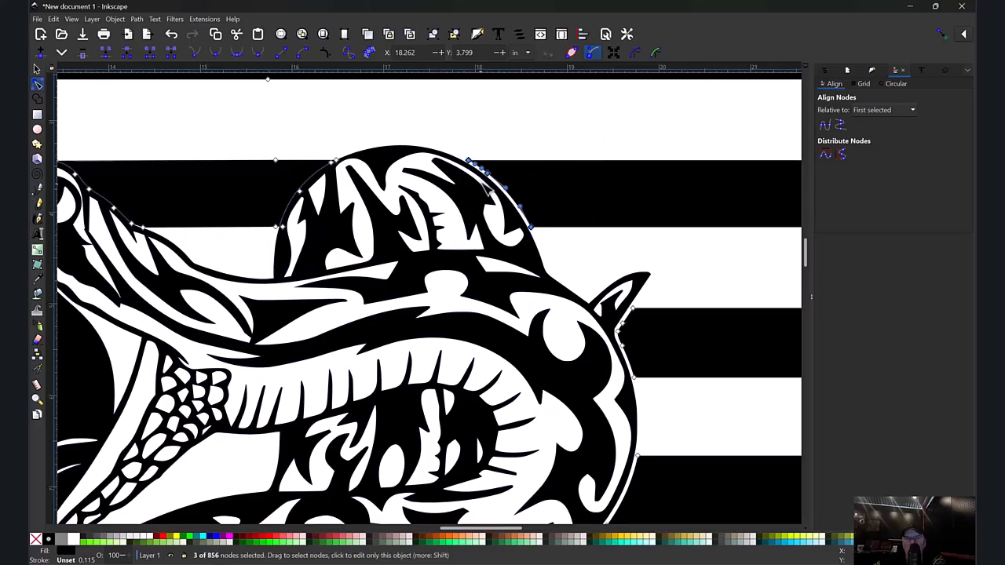
left_click_drag(495, 183, 492, 185)
- Move the second and third affected stripes' right-hand cut-edge nodes against the tail tip and the outer coil
scroll(680, 248, "down", 3)
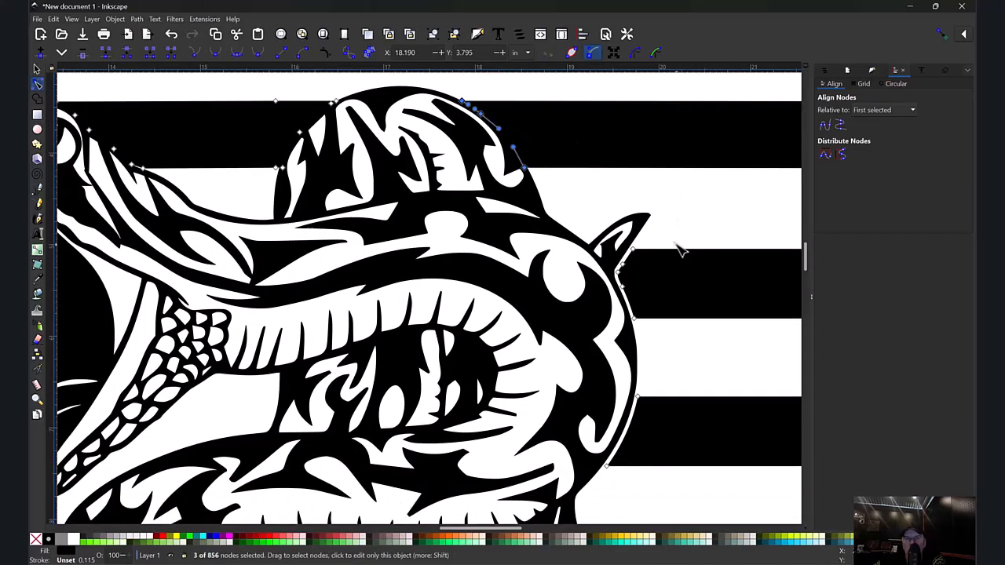
left_click_drag(666, 199, 597, 311)
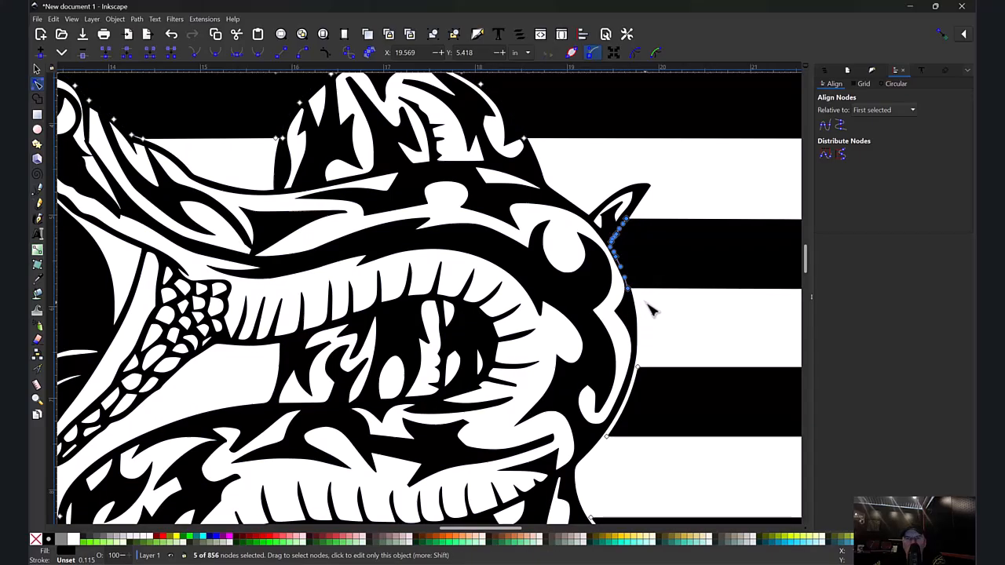
scroll(666, 346, "down", 1)
scroll(667, 347, "down", 1)
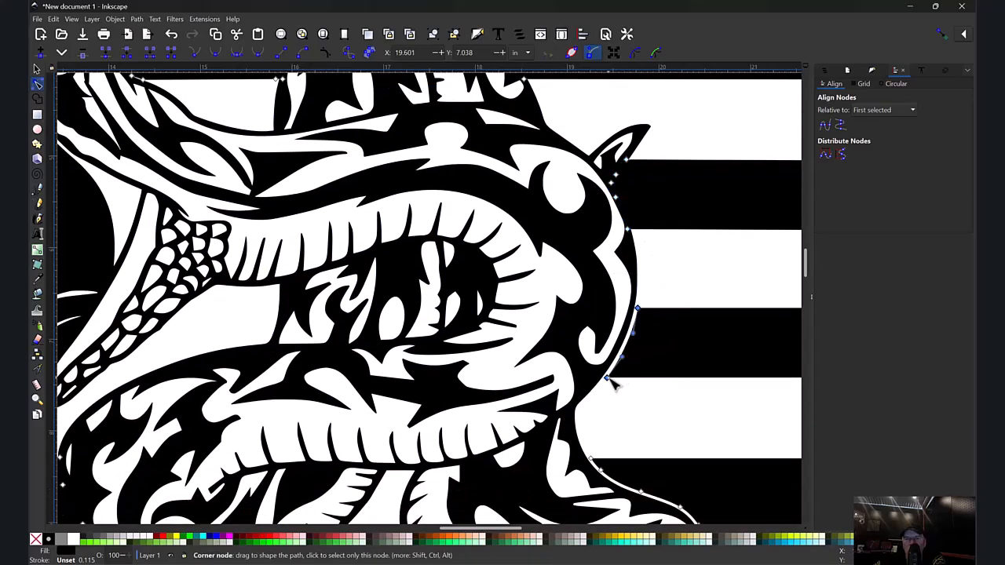
- Move the fourth affected stripe's right-hand cut-edge nodes against the lowest coil's upper edge
scroll(644, 364, "down", 5)
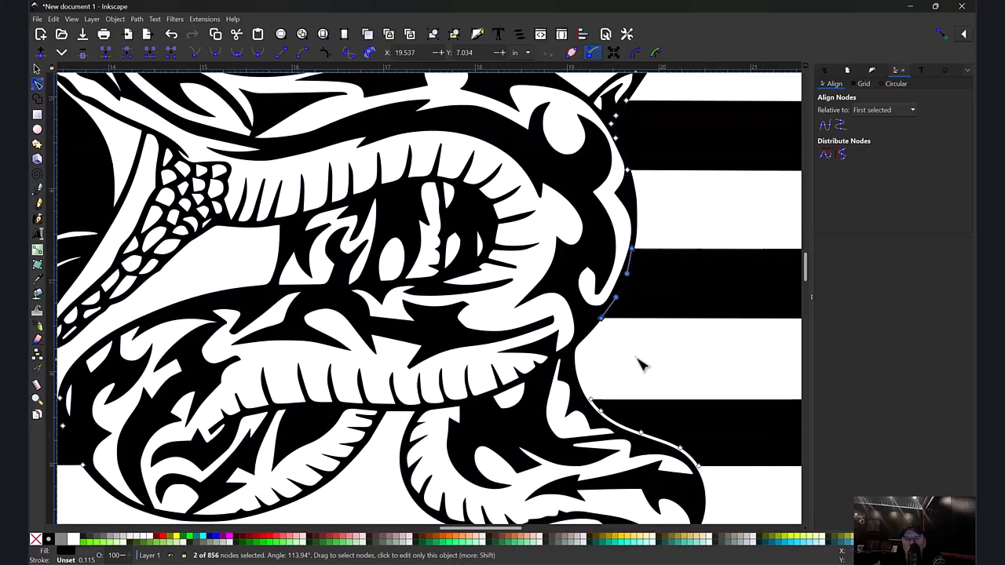
left_click_drag(746, 404, 575, 292)
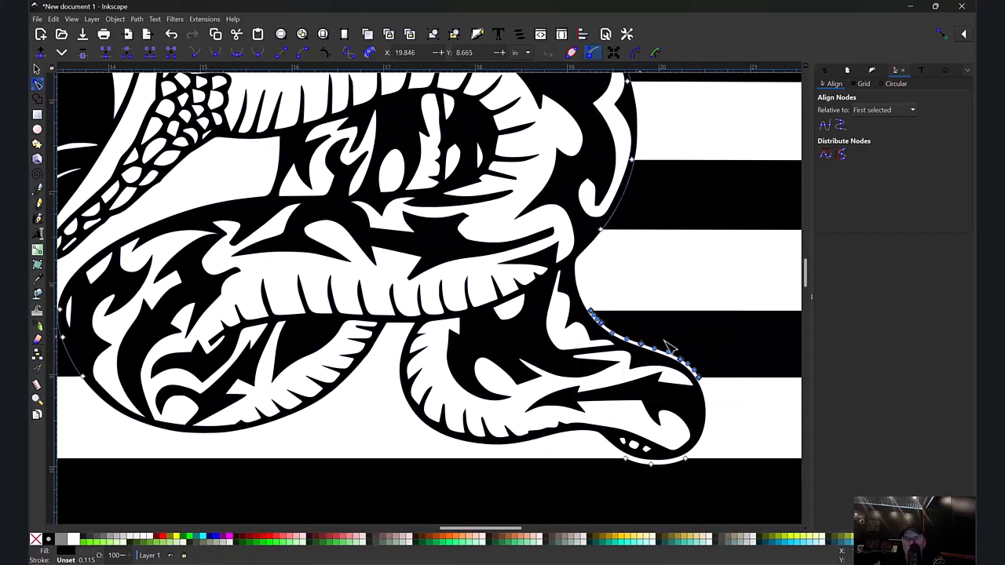
left_click_drag(641, 344, 635, 345)
left_click(382, 404)
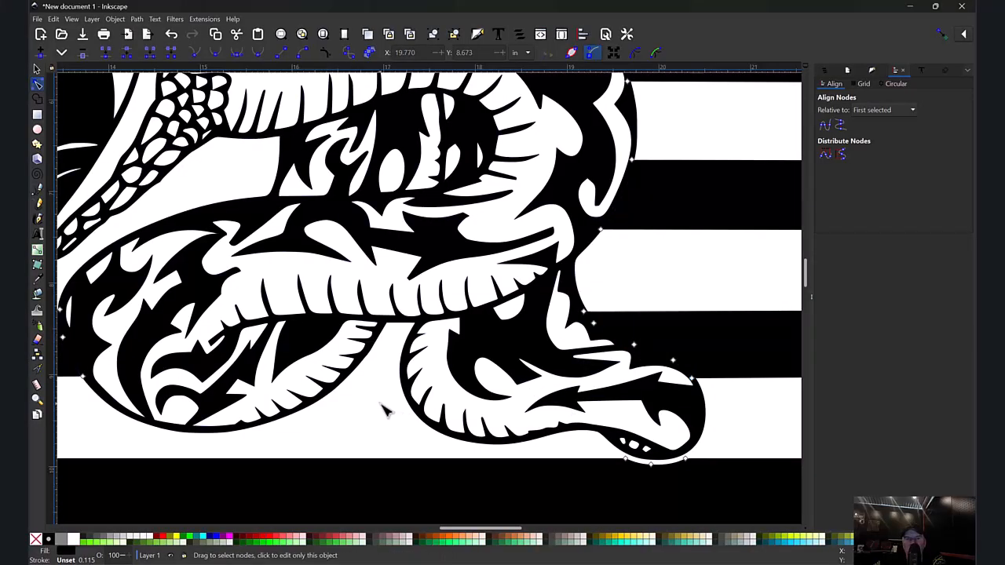
- Select the snake and the flag together and merge them into one path with Union
scroll(383, 409, "down", 3, "ctrl")
scroll(385, 411, "up", 2, "ctrl")
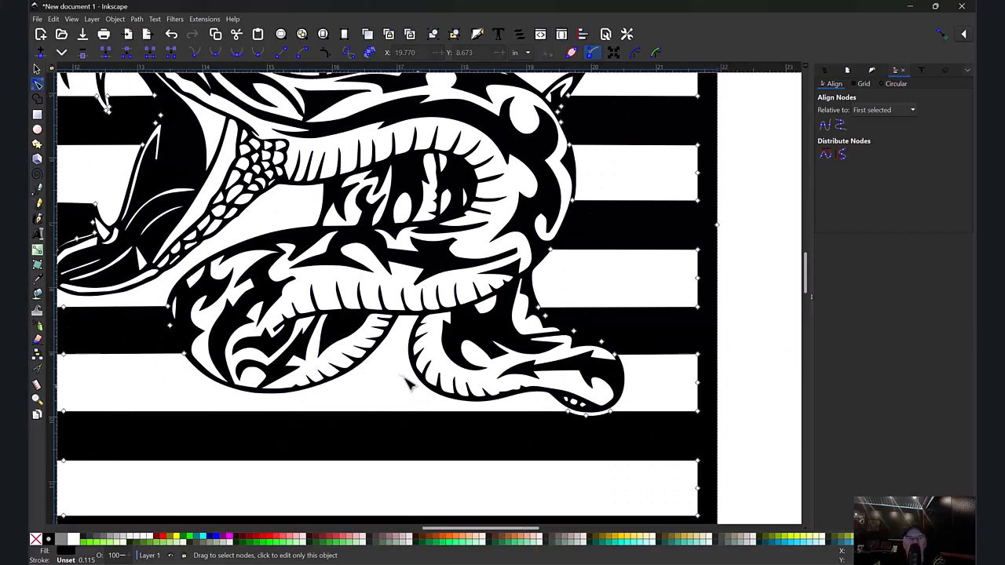
scroll(409, 385, "down", 1, "ctrl")
scroll(238, 361, "down", 1, "ctrl")
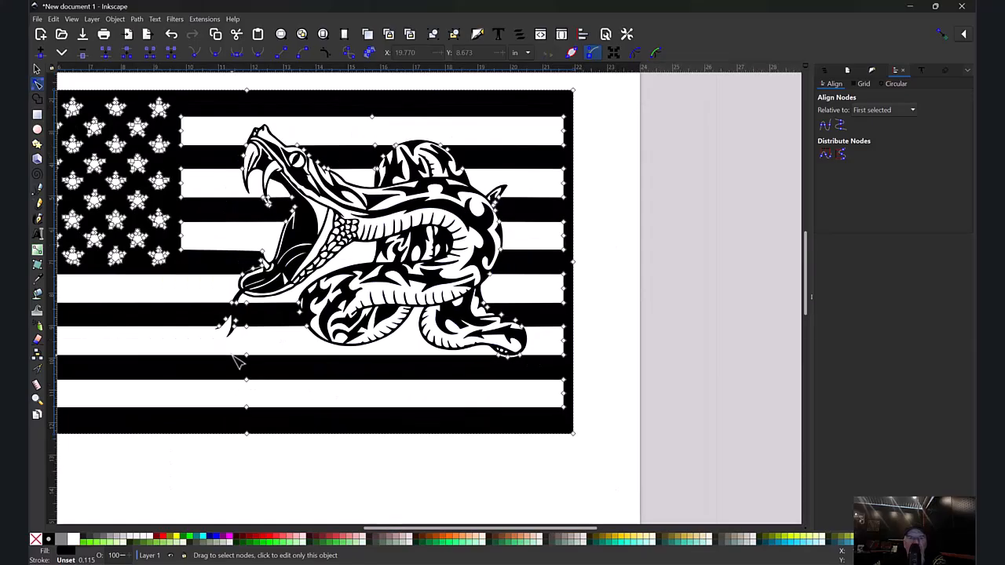
scroll(238, 361, "down", 1)
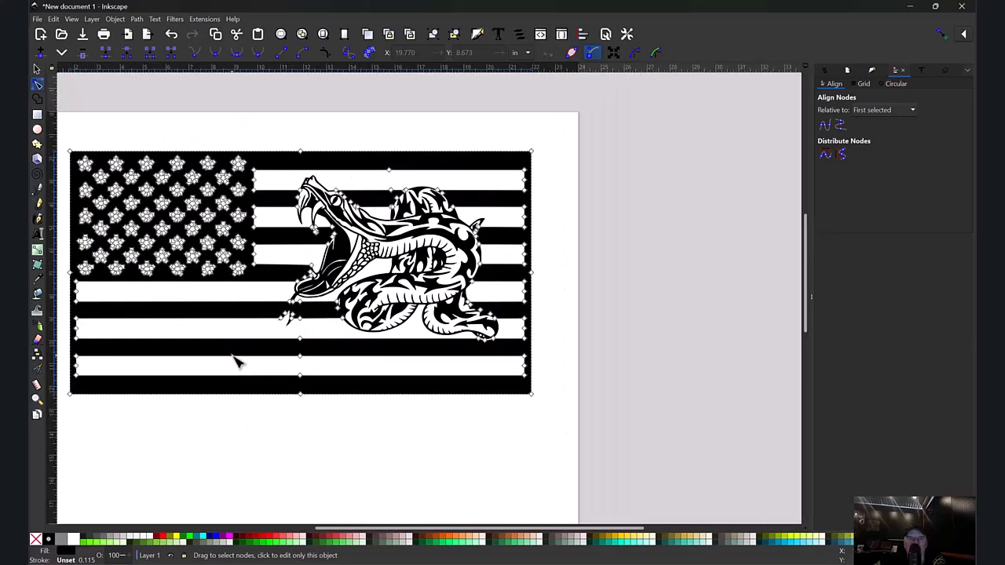
left_click_drag(437, 528, 413, 530)
left_click(388, 463)
left_click(39, 71)
left_click_drag(69, 101, 639, 433)
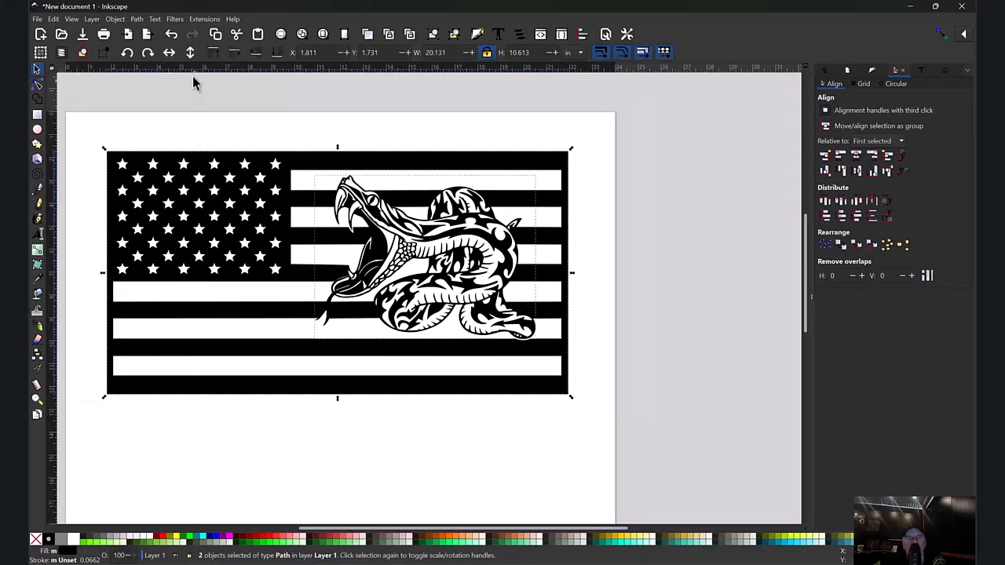
left_click(137, 19)
left_click(157, 69)
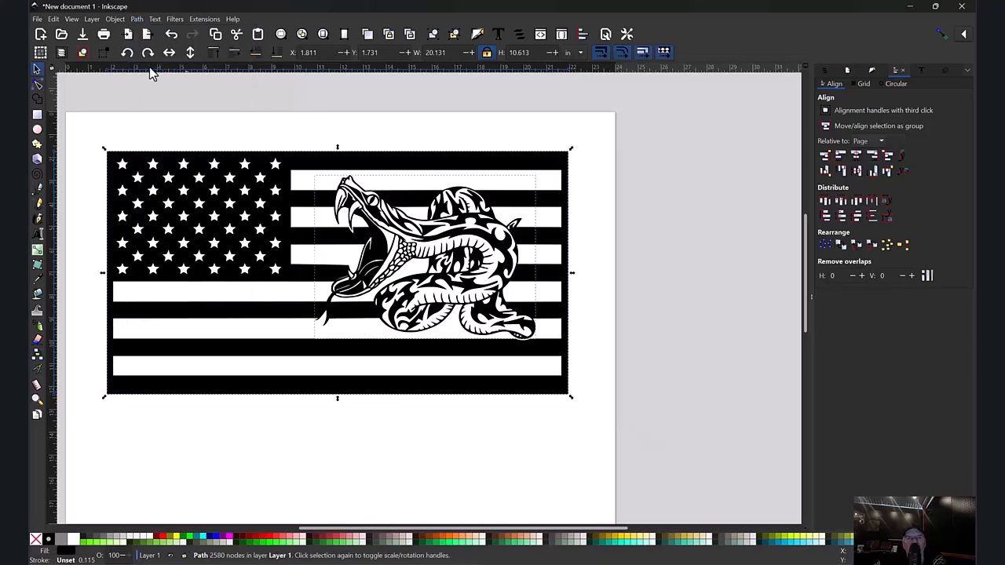
- Delete the stray nodes beside the lower fang and at the fang end of the thin white sliver above the lower jaw
key("n")
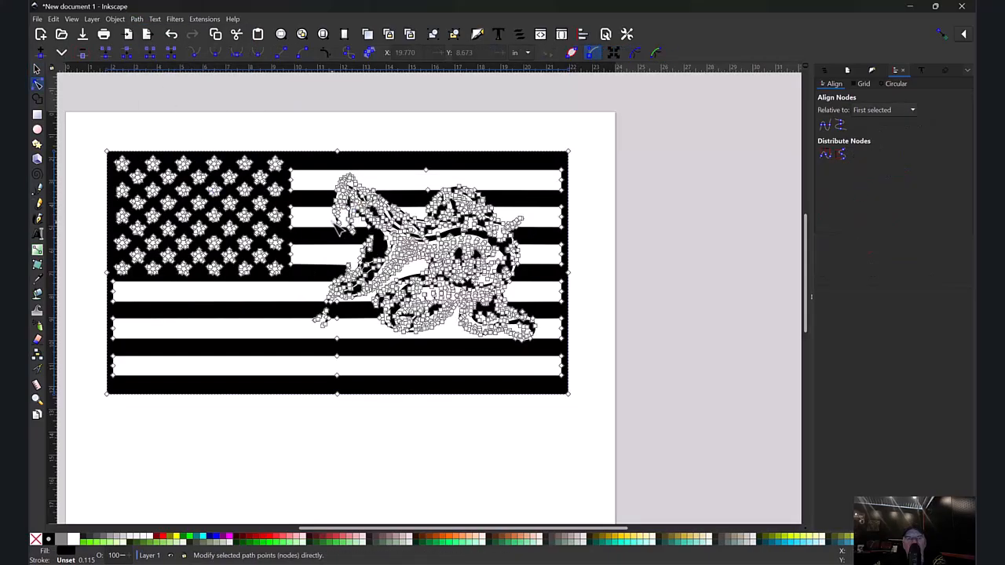
scroll(339, 246, "up", 5)
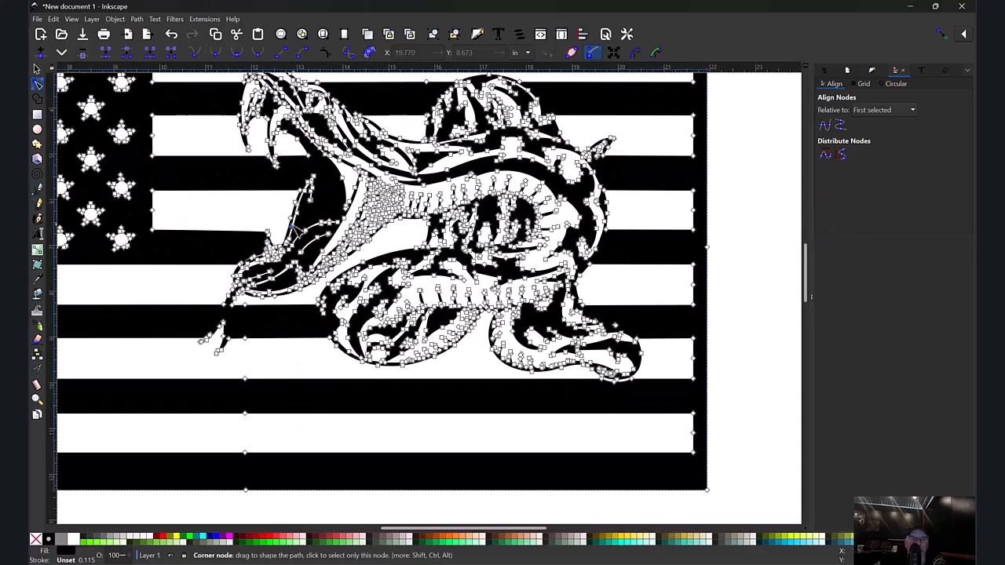
scroll(306, 276, "up", 3)
scroll(428, 304, "up", 1)
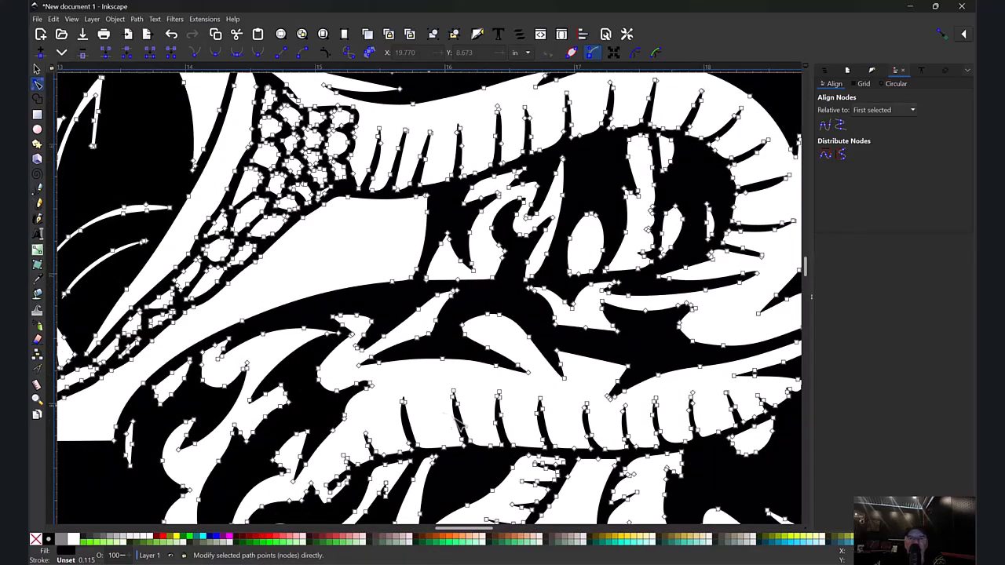
left_click_drag(480, 530, 446, 529)
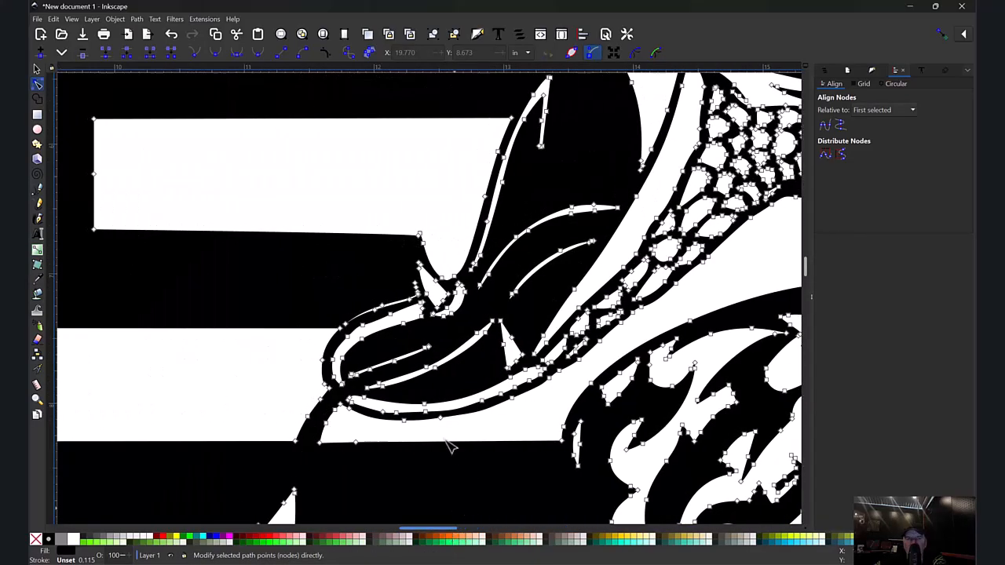
key("plus")
key("plus")
key("plus")
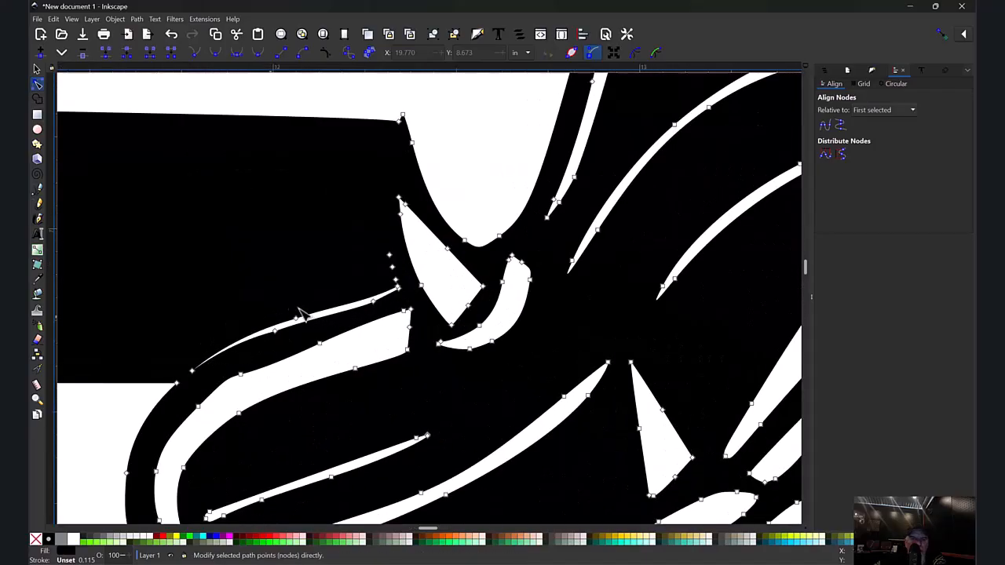
left_click_drag(371, 246, 403, 306)
key("Delete")
left_click_drag(371, 274, 405, 293)
key("Delete")
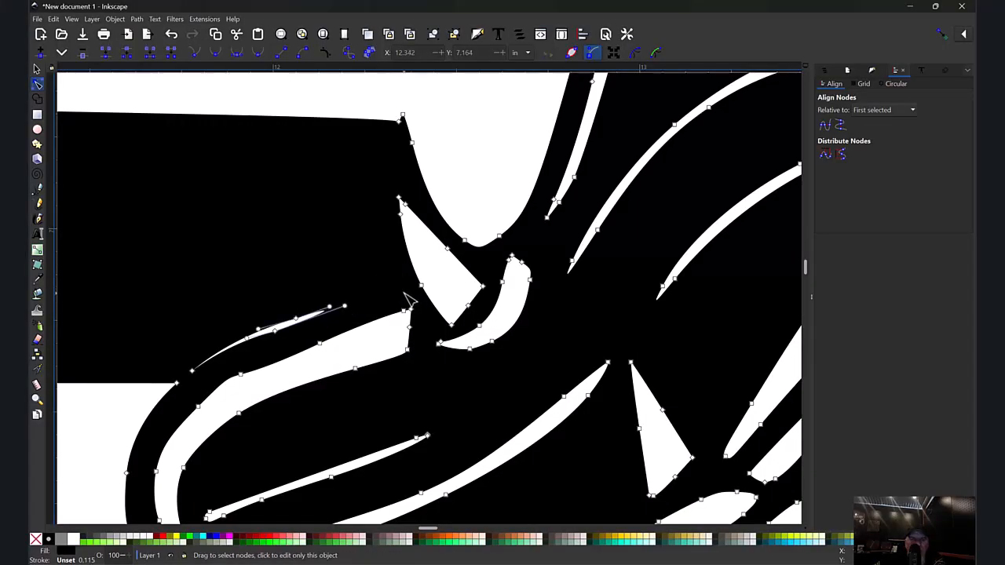
- Delete the remaining nodes of the thin white sliver between the stripe and the lower jaw
left_click_drag(283, 282, 328, 333)
key("Delete")
left_click_drag(332, 282, 246, 346)
key("Delete")
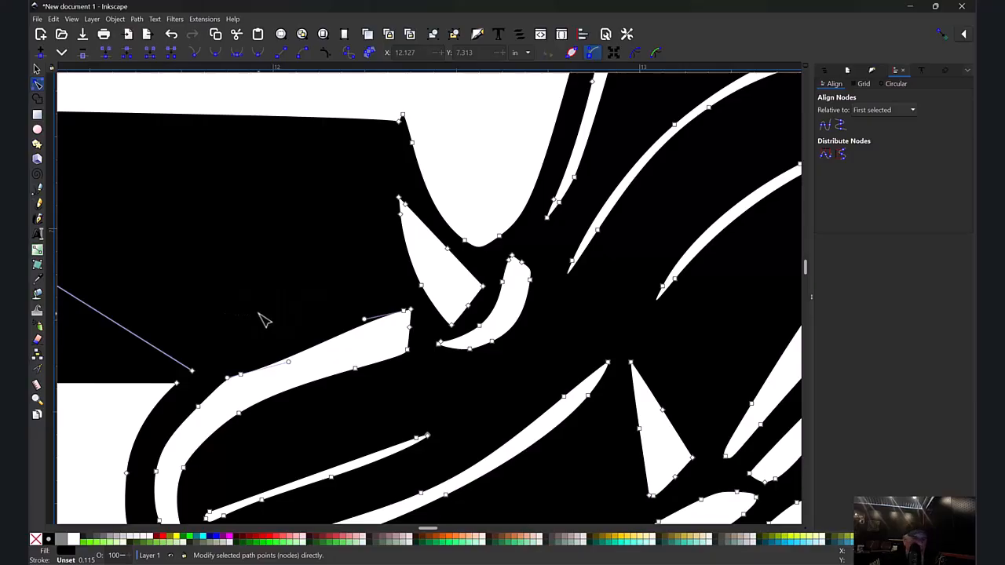
key("Delete")
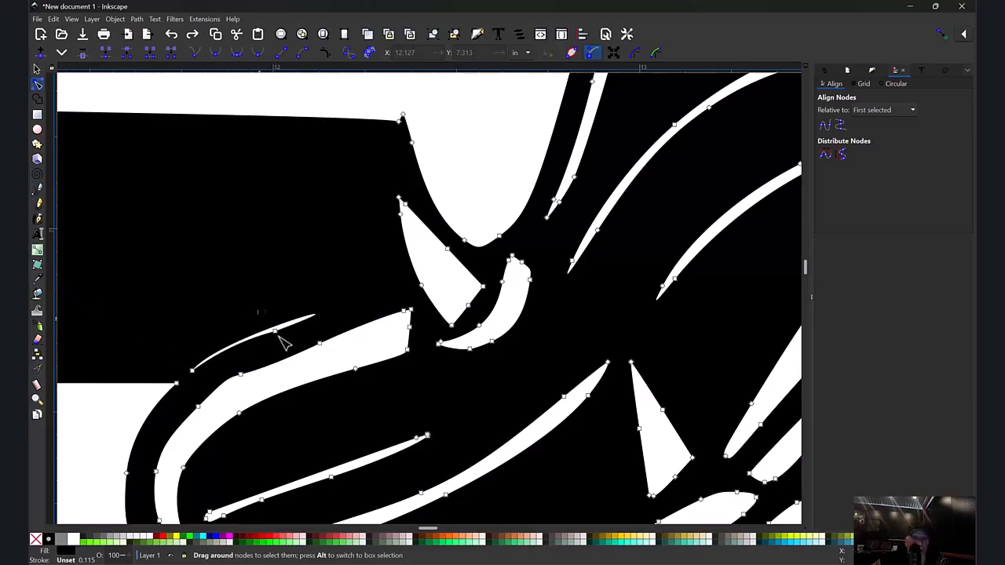
left_click_drag(182, 345, 206, 378)
key("Delete")
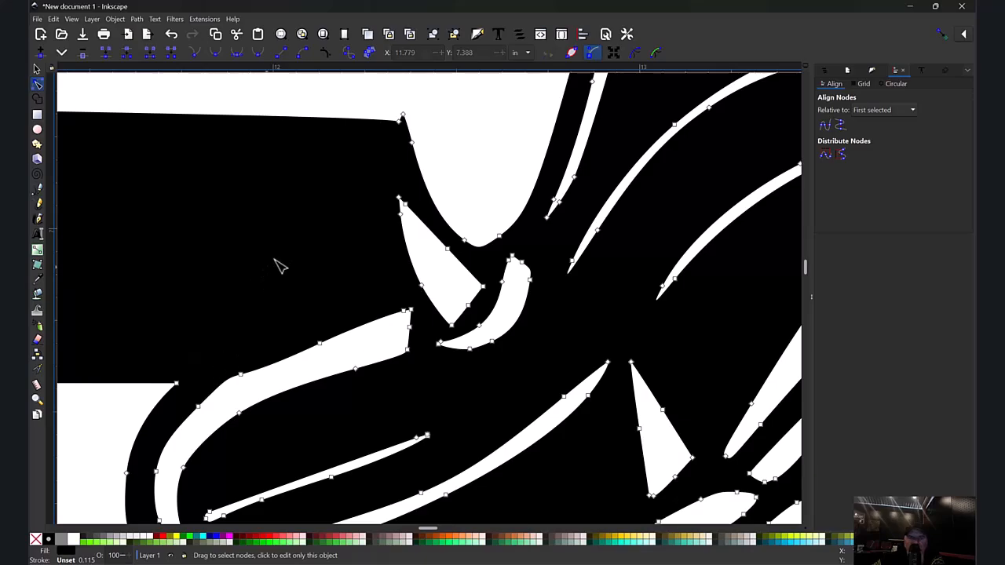
- Reshape the spiked corner node and its handle into a smooth corner at the black stripe's end above the lower fang
left_click_drag(383, 94, 418, 131)
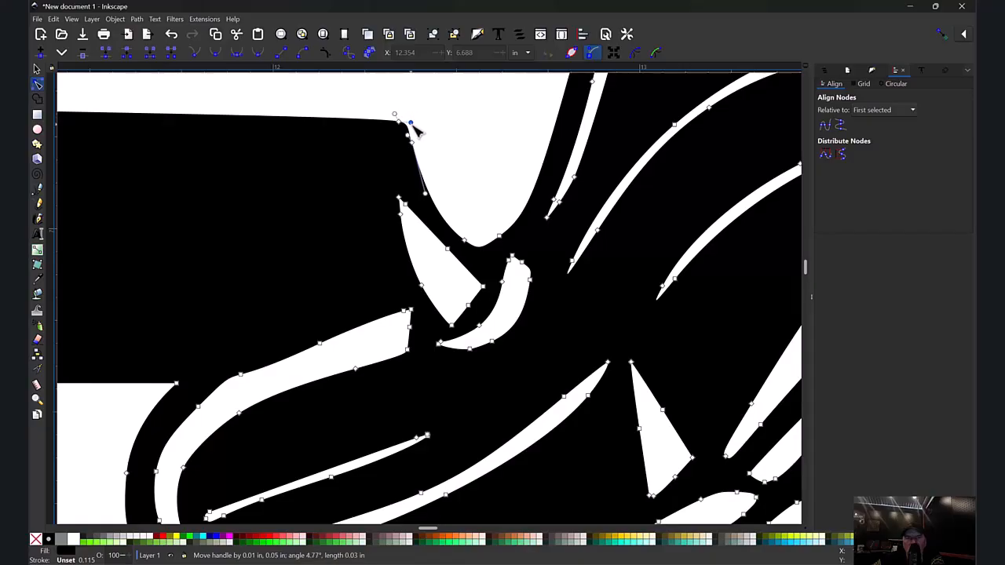
left_click(348, 107)
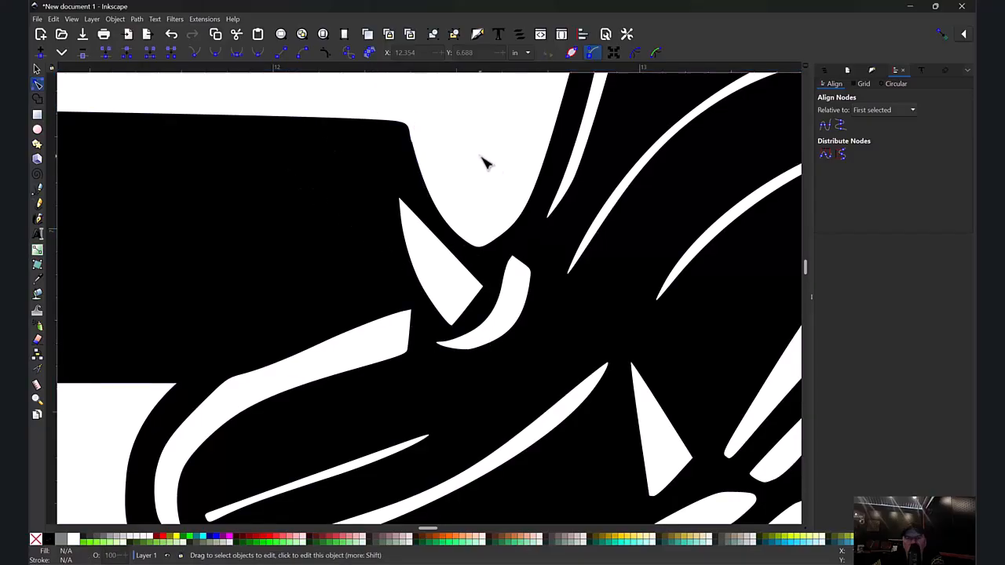
scroll(484, 162, "down", 8)
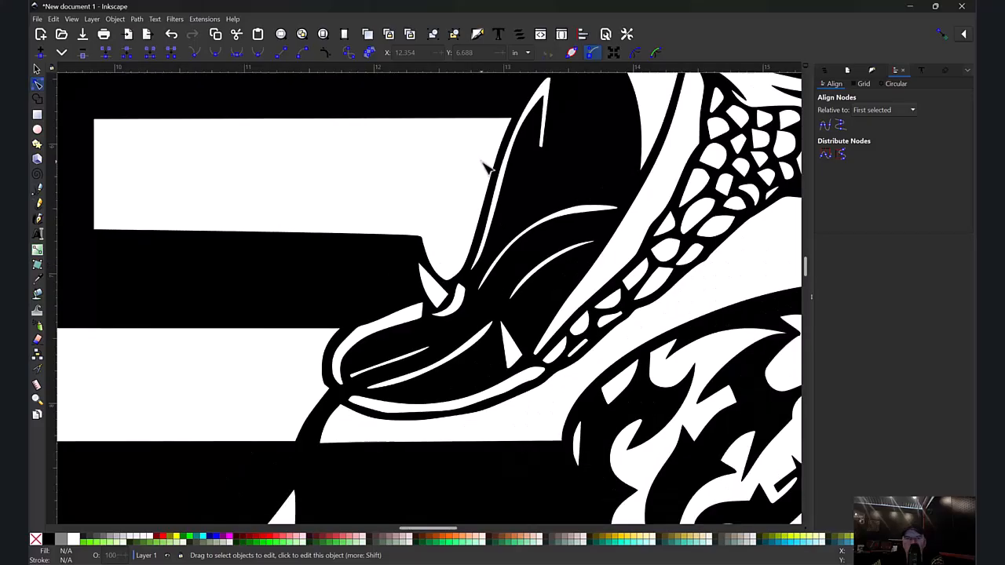
key("minus")
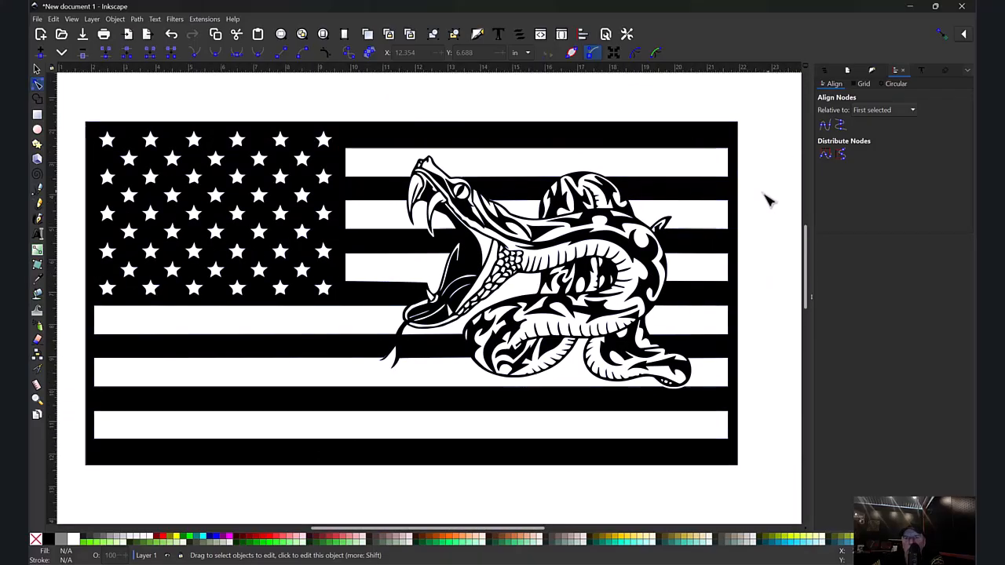
key("minus")
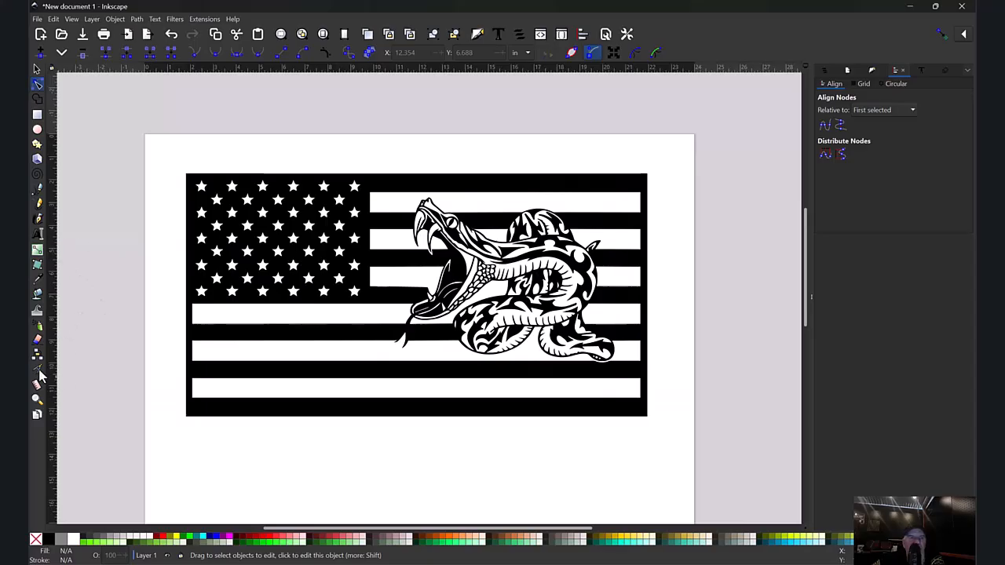
- Add the text "DONT TREAD ON ME" starting below the flag's lower-left corner
left_click(37, 235)
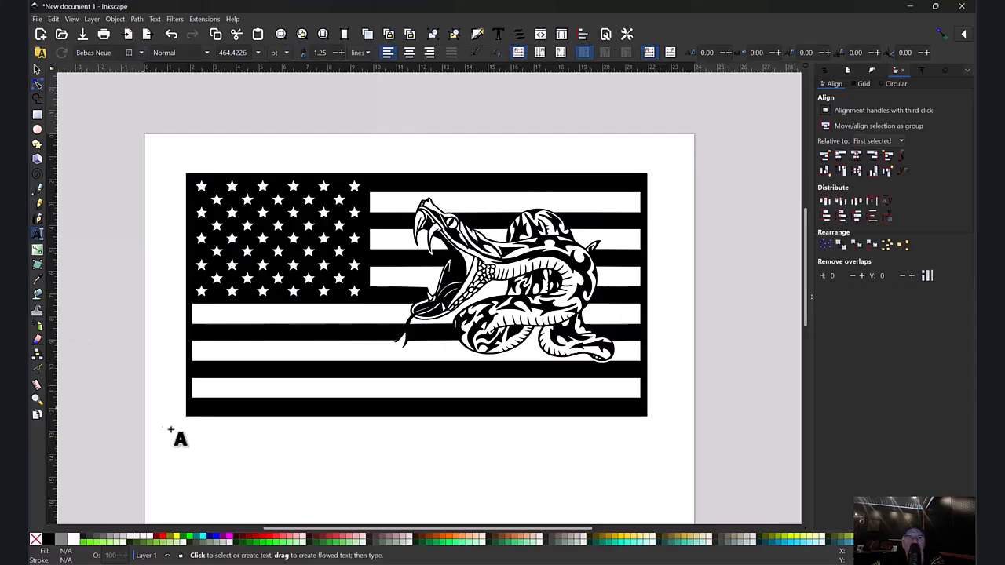
left_click(212, 473)
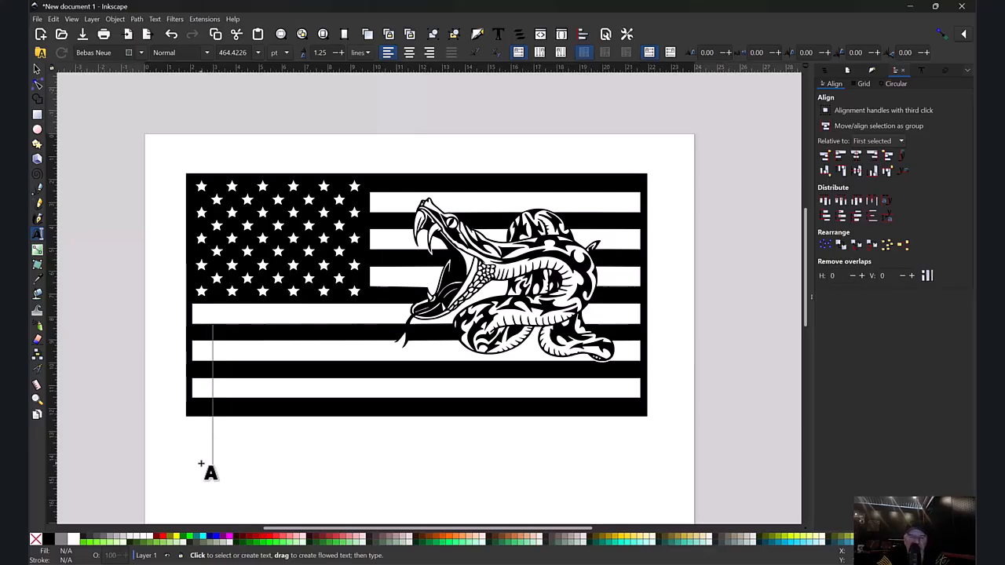
type("DONT T")
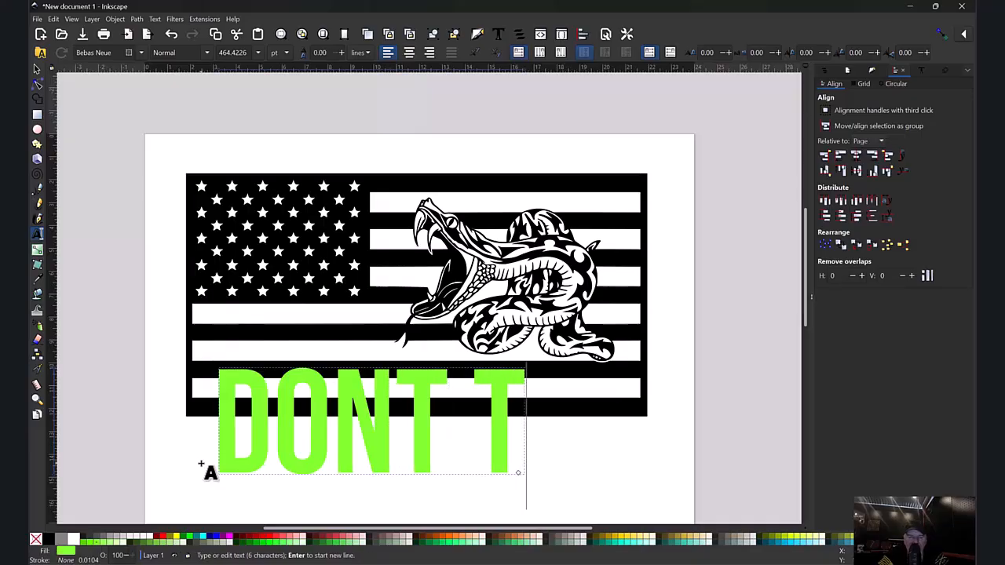
type("READ ON ME")
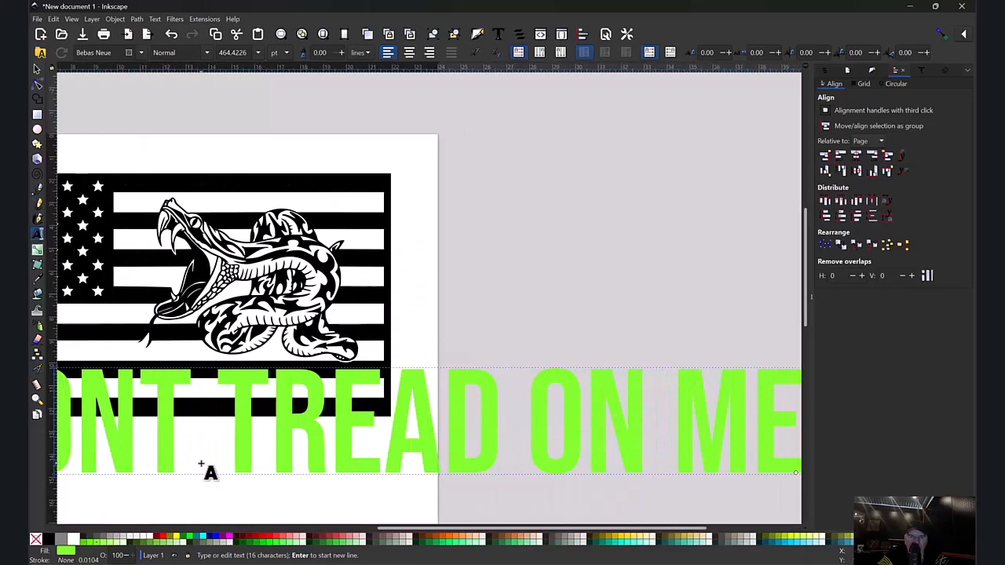
type("--")
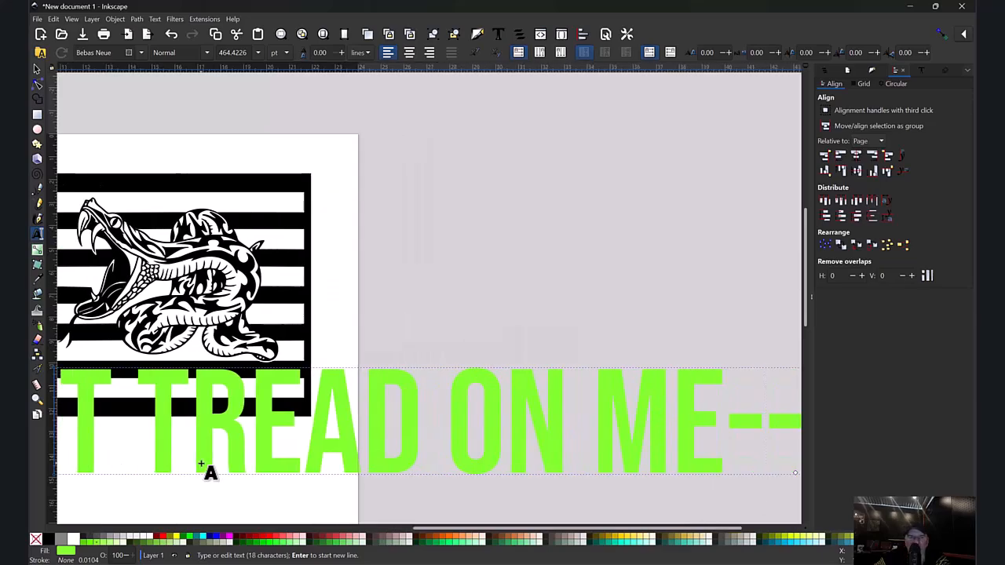
key("BackSpace")
key("BackSpace")
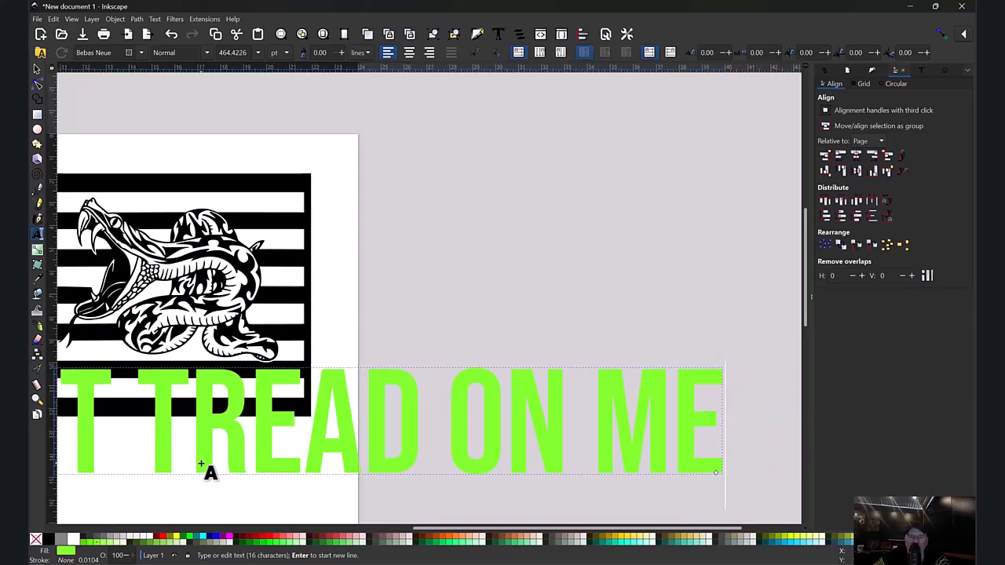
- Move the DONT TREAD ON ME text straight down about 2.93 in to clear the flag and fill it black
left_click(37, 69)
key("minus")
key("minus")
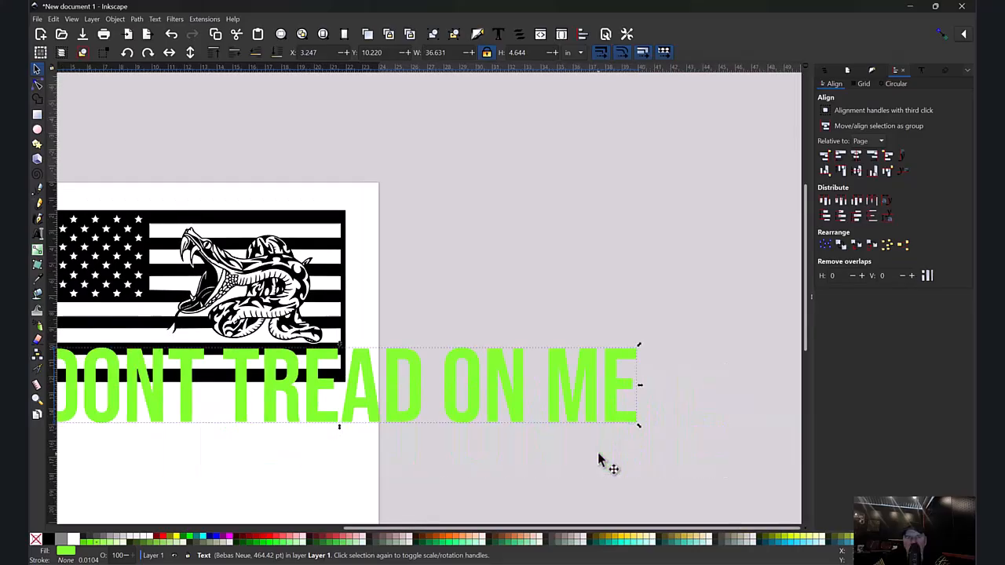
left_click_drag(491, 369, 490, 405)
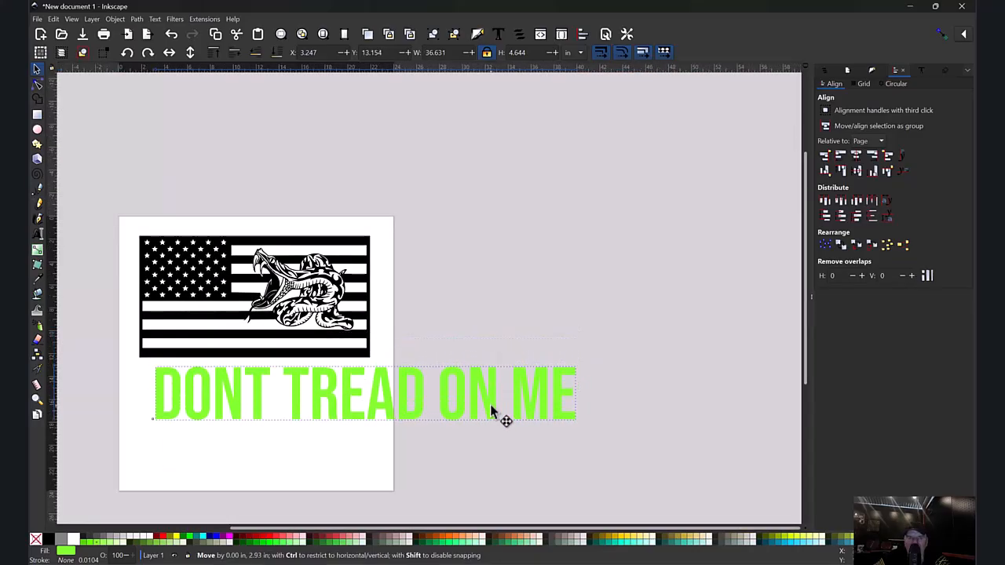
left_click(48, 540)
- Select all the characters of DONT TREAD ON ME and open the font list, widened to show full previews
double_click(562, 386)
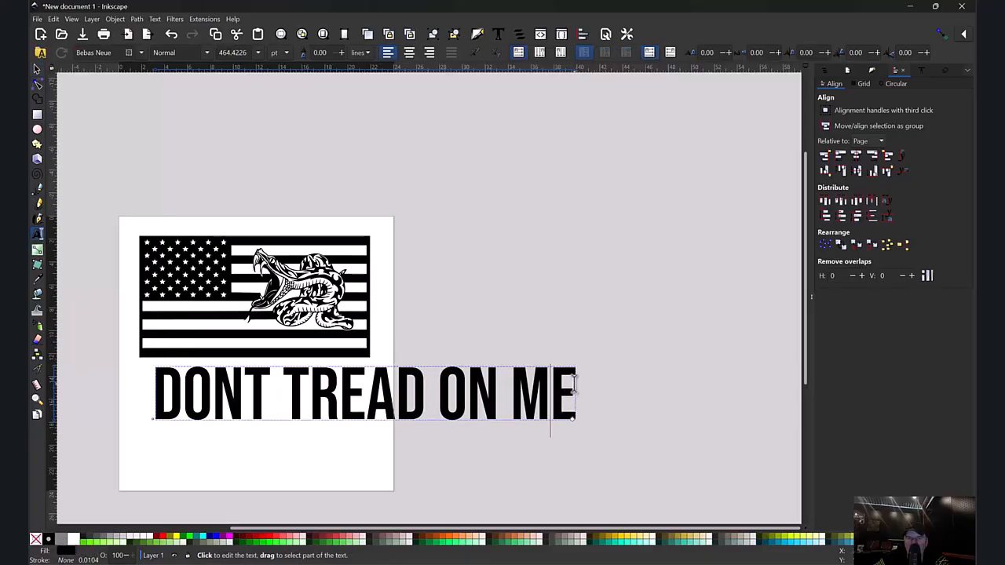
left_click_drag(573, 390, 151, 393)
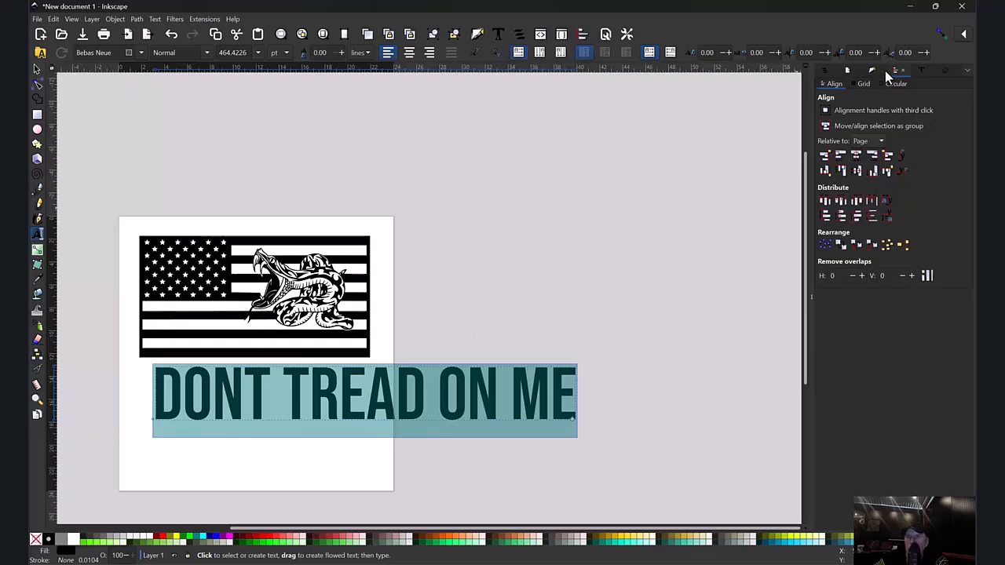
left_click(921, 70)
left_click(829, 222)
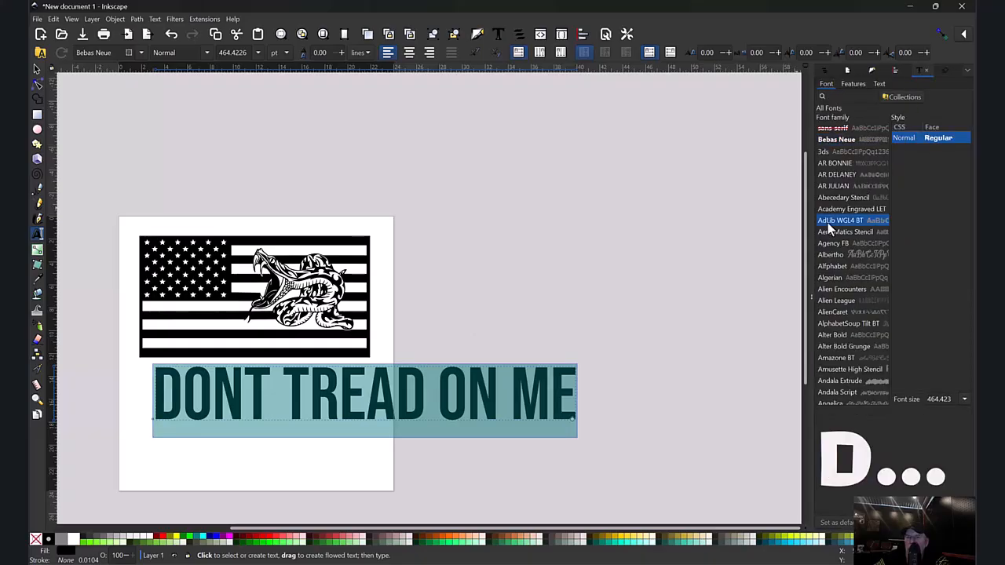
left_click_drag(796, 298, 642, 292)
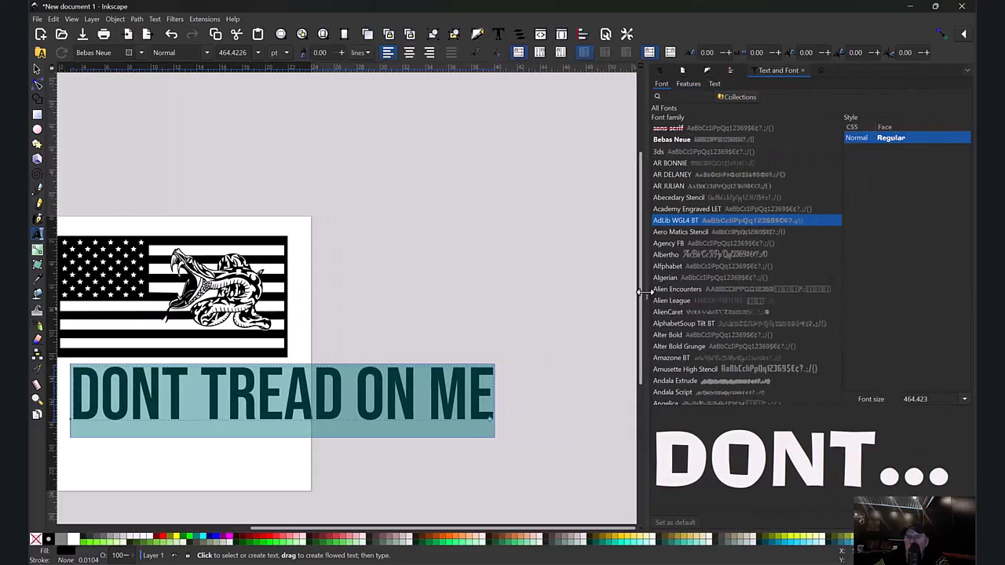
- Browse the font previews from Aero Matics Stencil onward and set the selected DONT TREAD ON ME text in Haettenschweiler
left_click(698, 231)
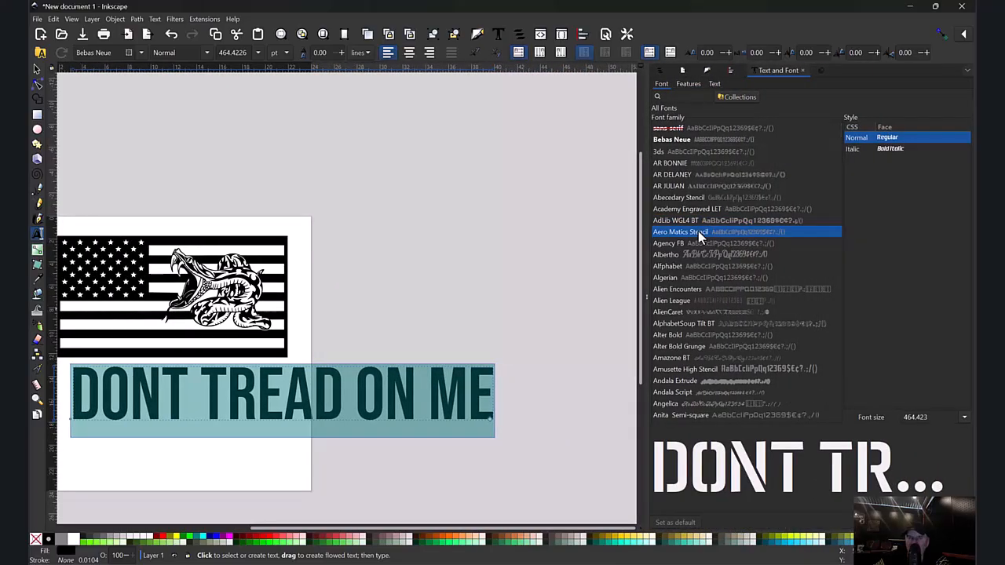
key("Down")
key("Down")
key("Down")
key("Down")
key("Down")
key("Down")
key("Down")
key("Down")
key("Down")
key("Down")
key("Down")
key("Down")
key("Down")
key("Down")
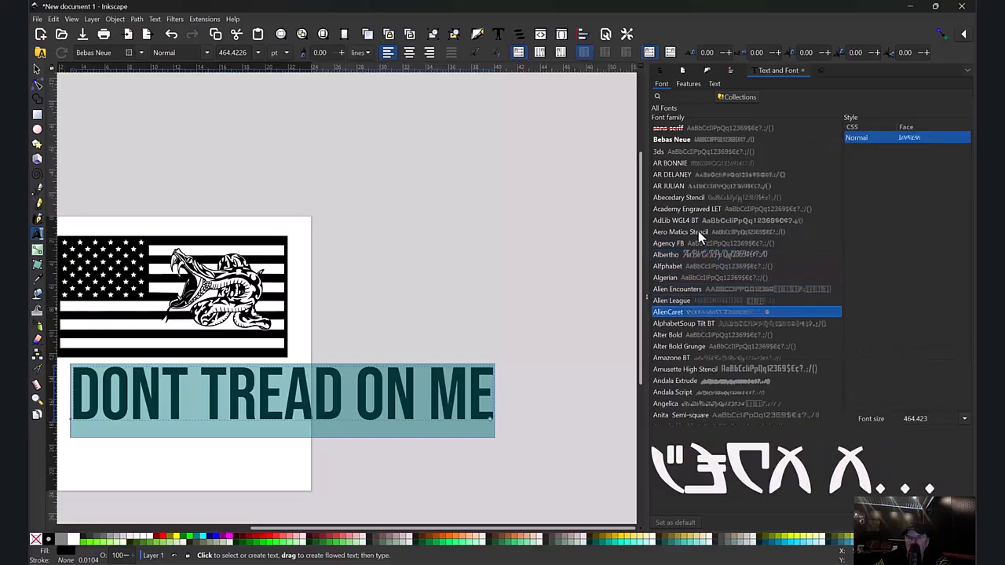
key("Down")
key("Down")
key("Down")
key("Down")
key("Down")
key("Down")
key("Down")
key("Down")
key("Down")
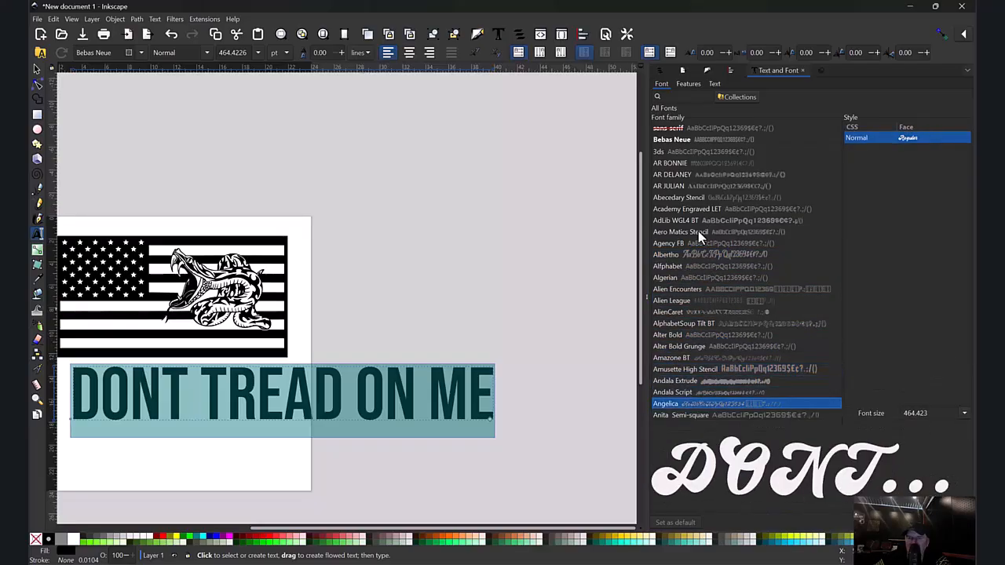
key("Down")
key("Down")
key("Down")
key("Down")
key("Down")
key("Down")
key("Down")
key("Down")
key("Down")
key("Down")
key("Down")
key("Down")
key("Down")
key("Down")
key("Down")
key("Down")
key("Down")
key("Down")
key("Down")
key("Down")
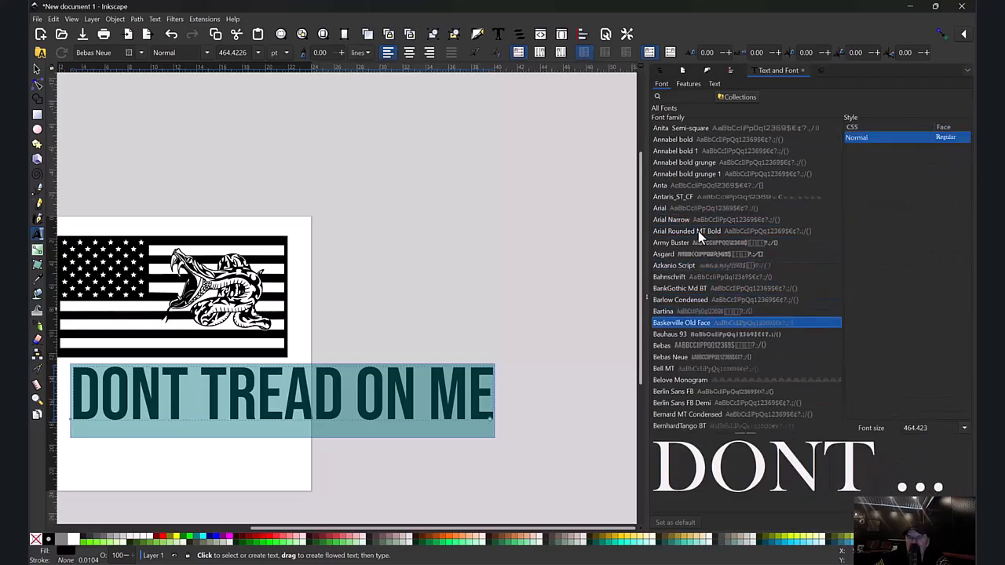
key("Down")
key("Down")
key("Down")
key("Down")
key("Down")
key("Down")
key("Down")
key("Down")
key("Down")
key("Down")
key("Down")
key("Down")
key("Down")
key("Down")
key("Down")
key("Down")
key("Down")
key("Down")
key("Down")
key("Down")
key("Down")
key("Down")
key("Down")
key("Down")
key("Down")
key("Down")
key("Down")
key("Down")
key("Down")
key("Down")
key("Down")
key("Down")
key("Down")
key("Down")
key("Down")
key("Down")
key("Down")
key("Down")
key("Down")
key("Down")
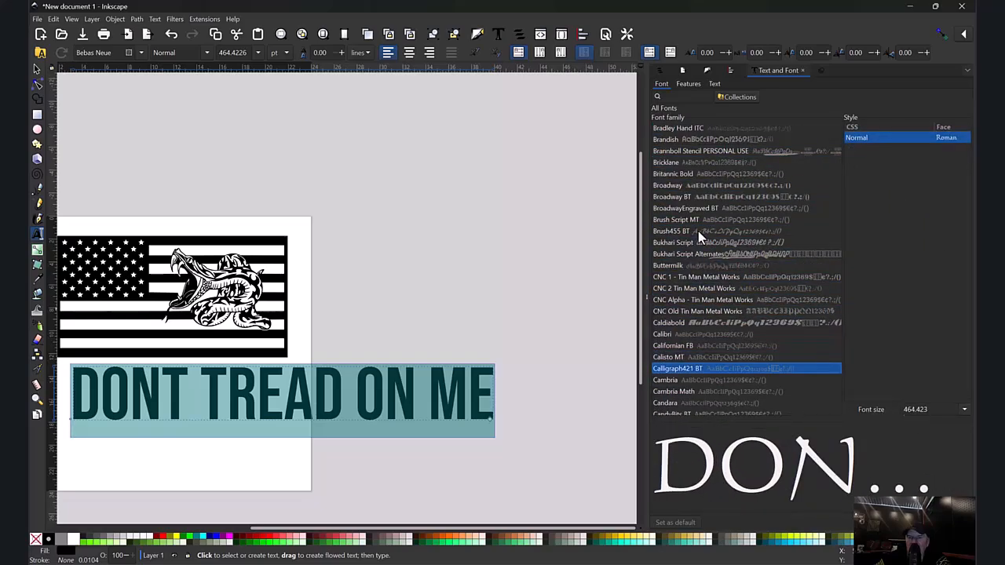
key("Down")
key("Down")
key("Down")
key("Down")
key("Down")
key("Down")
key("Down")
key("Down")
key("Down")
key("Down")
key("Down")
key("Down")
key("Down")
key("Down")
key("Down")
key("Down")
key("Down")
key("Down")
key("Down")
key("Down")
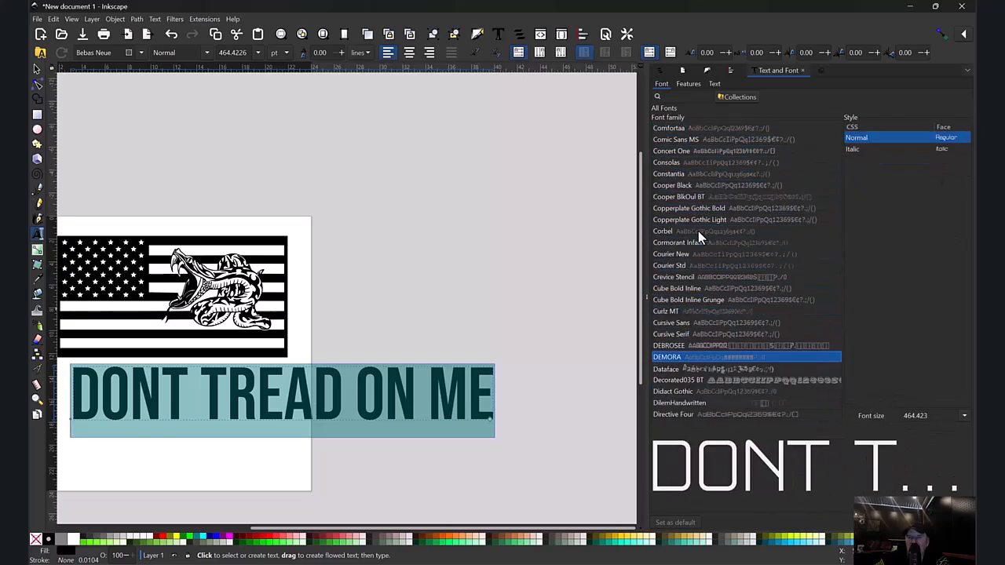
key("Down")
key("Down")
key("Down")
key("Down")
key("Down")
key("Down")
key("Down")
key("Down")
key("Down")
key("Down")
key("Down")
key("Down")
key("Down")
key("Down")
key("Down")
key("Down")
key("Down")
key("Down")
key("Down")
key("Down")
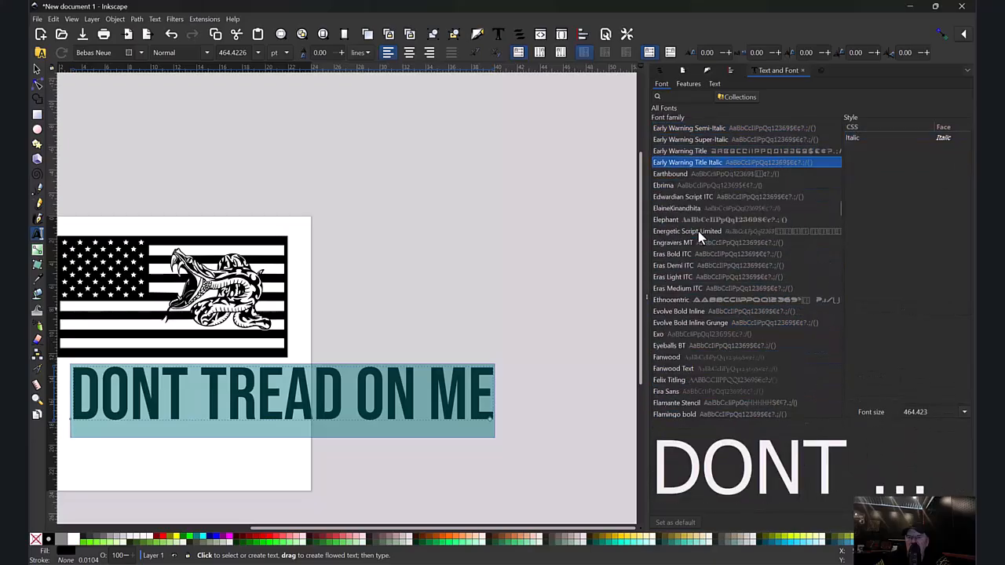
key("Down")
key("Down")
key("Down")
key("Down")
key("Down")
key("Down")
key("Down")
key("Down")
key("Down")
key("Down")
key("Down")
key("Down")
key("Down")
key("Down")
key("Down")
key("Down")
key("Down")
key("Down")
key("Down")
key("Down")
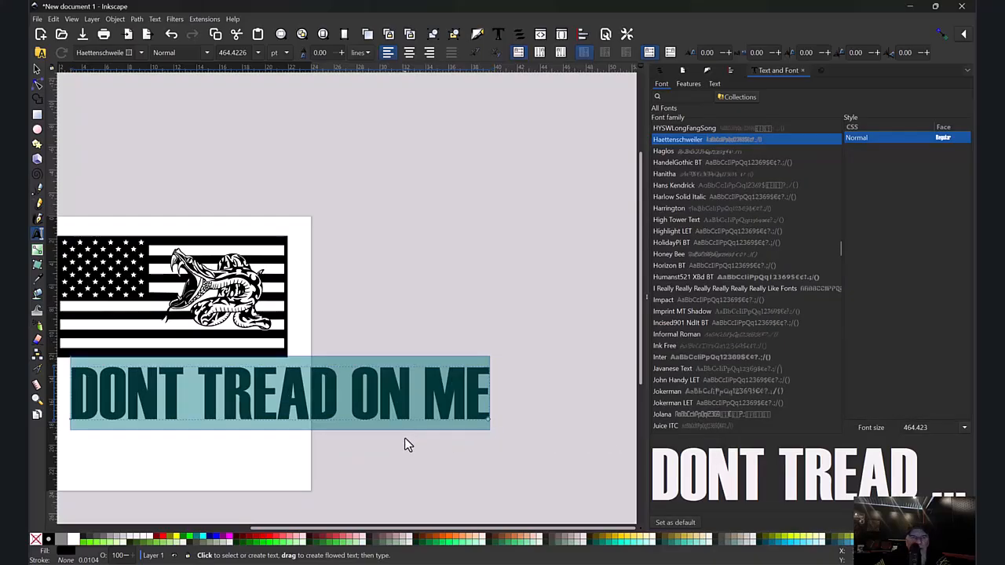
- Scale the DONT TREAD ON ME text down proportionally to about 13.7 in wide, keeping it below the flag
left_click(36, 71)
left_click_drag(490, 423, 327, 397)
left_click_drag(359, 534, 249, 534)
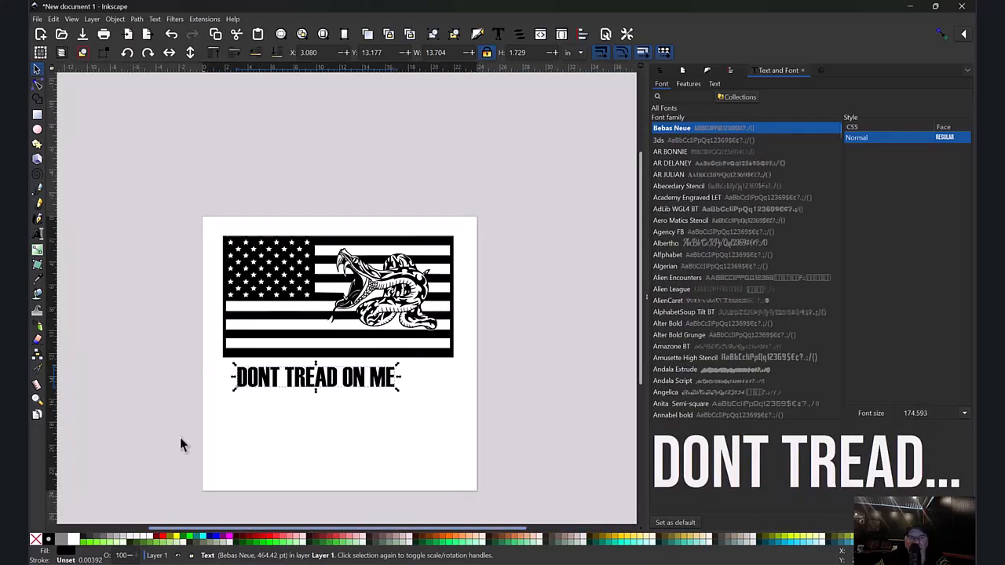
- Move the DONT TREAD ON ME text up about 3 in over the flag's lowest white stripe and fill it bright green
left_click(36, 399)
left_click_drag(189, 207, 526, 440)
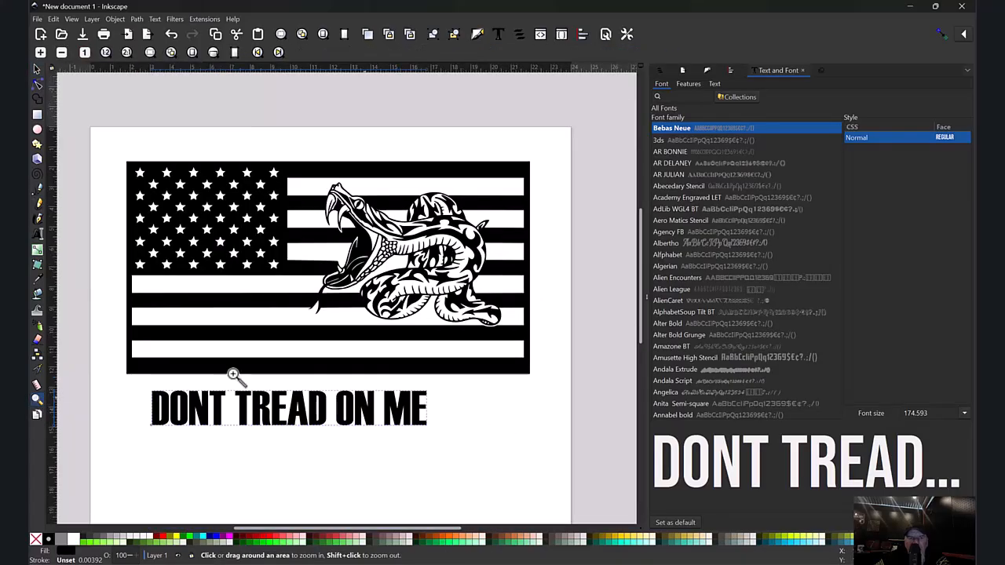
left_click(36, 71)
left_click_drag(265, 428, 262, 353)
left_click(99, 541)
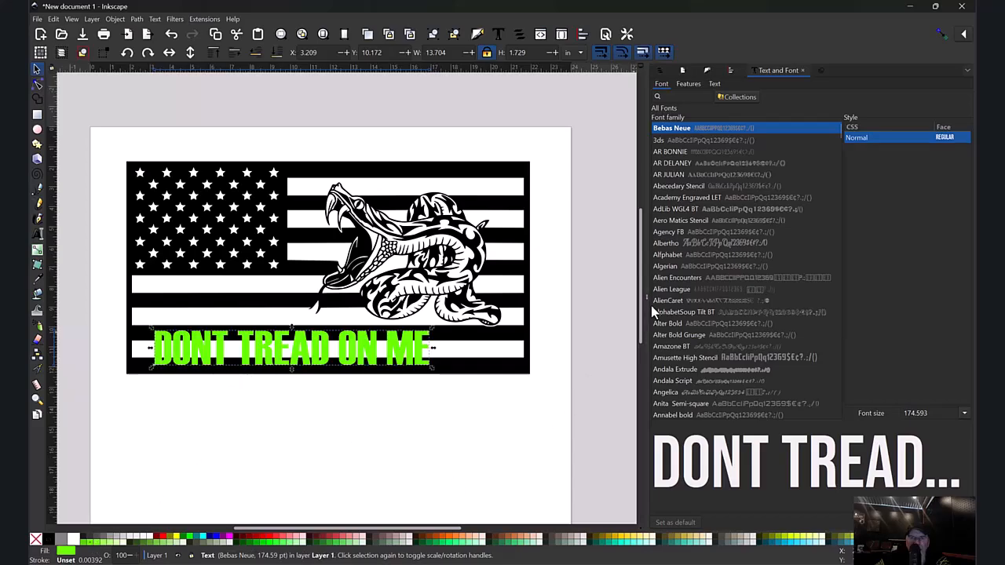
- Narrow the font panel to widen the canvas and examine the green caption's fit over the flag's lowest stripes up close
left_click_drag(648, 305, 812, 306)
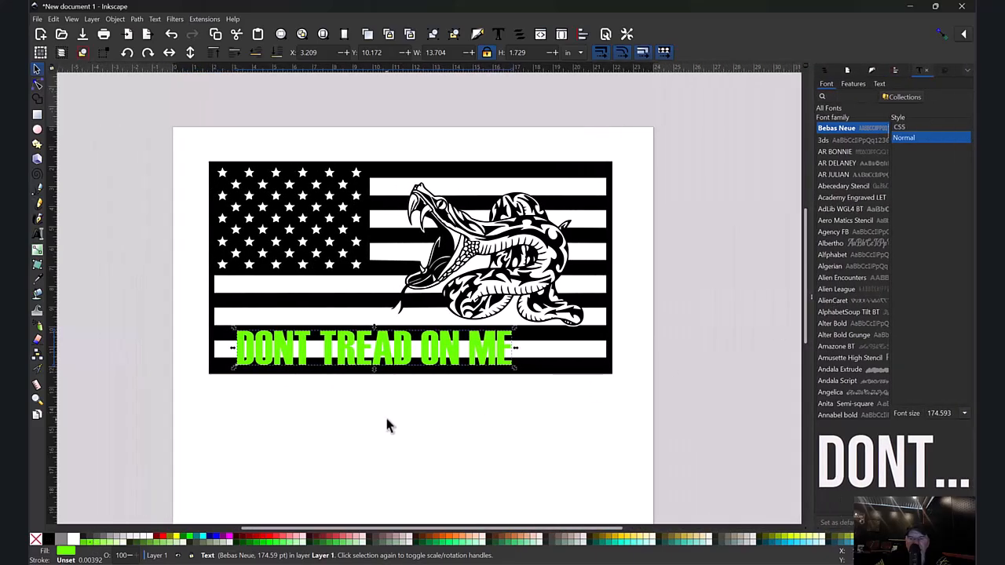
key("plus")
key("plus")
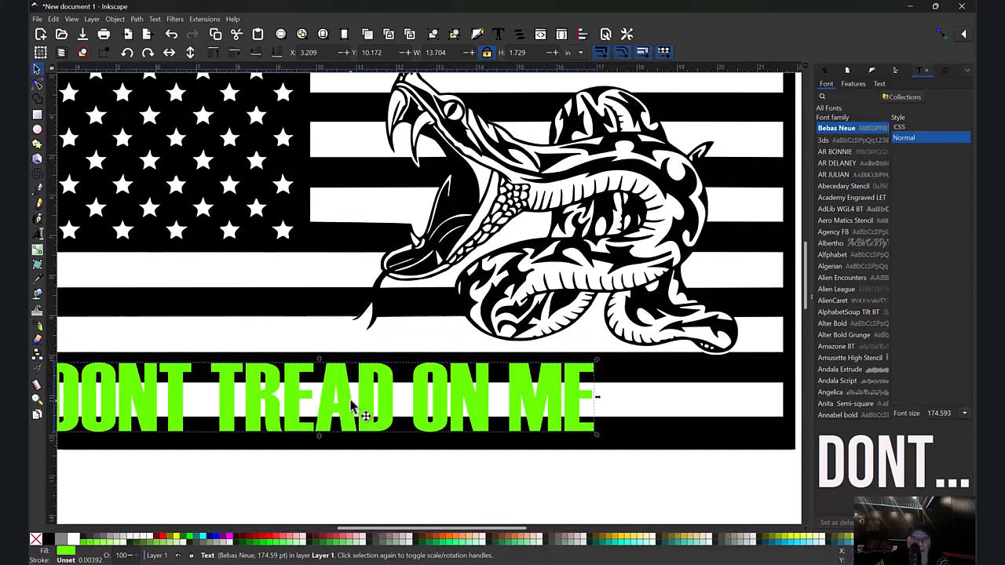
scroll(421, 459, "up", 1)
left_click_drag(405, 532, 378, 532)
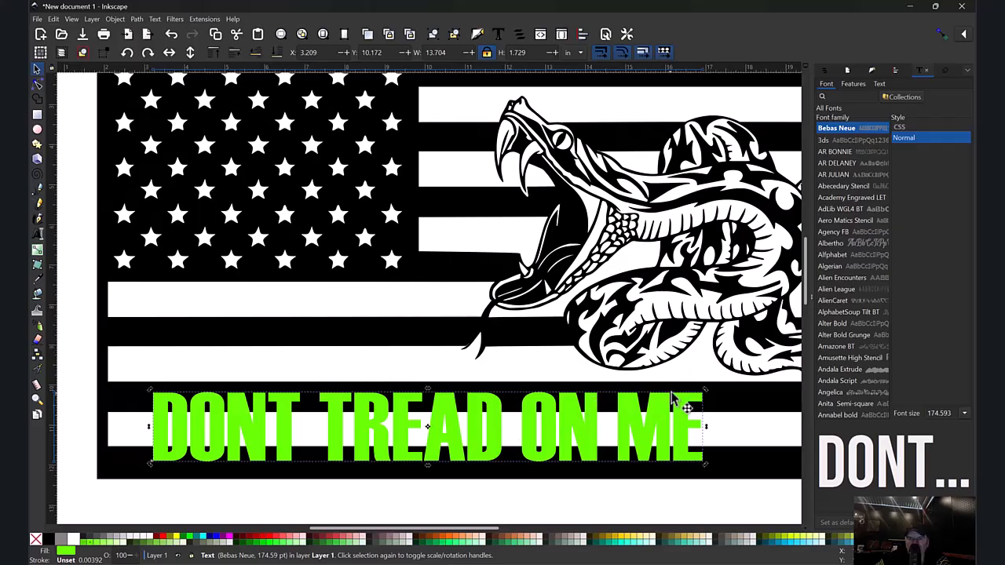
- Scale the DONT TREAD ON ME text down proportionally to about 12.2 in wide and center it horizontally on the flag
left_click_drag(705, 390, 673, 397)
left_click_drag(538, 445, 596, 445)
key("minus")
key("minus")
left_click_drag(531, 383, 549, 384)
left_click_drag(183, 131, 772, 406)
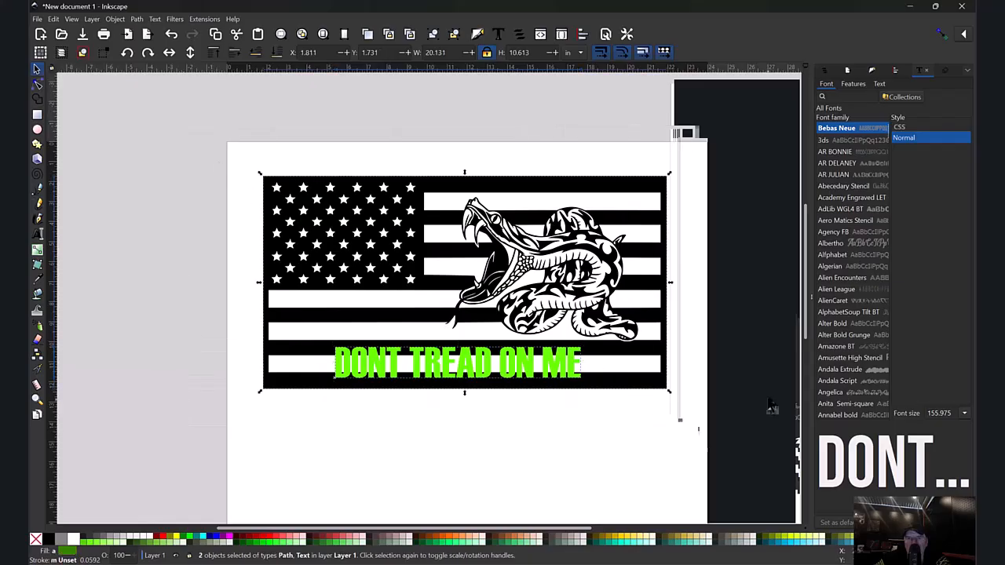
left_click(895, 70)
left_click(855, 156)
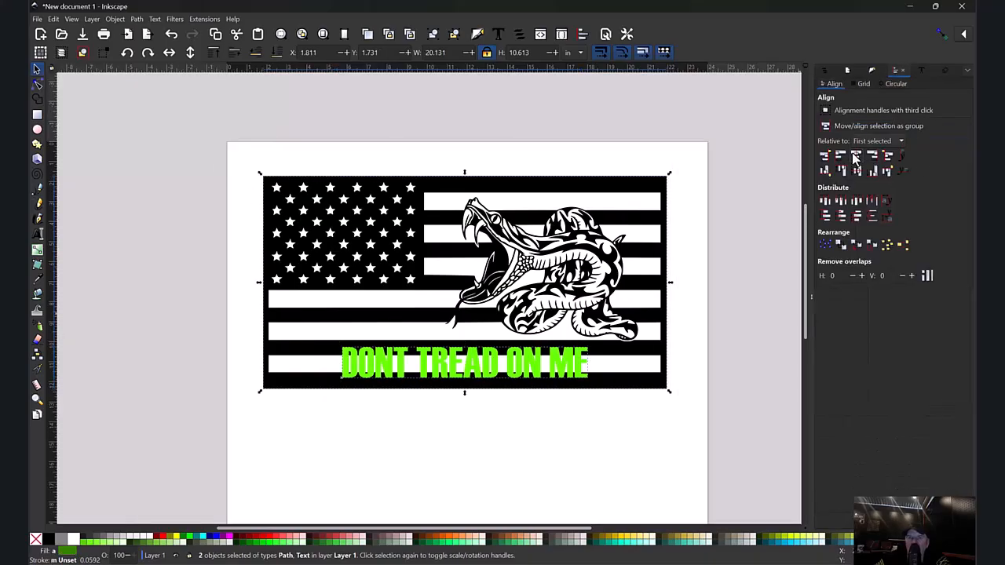
left_click(581, 401)
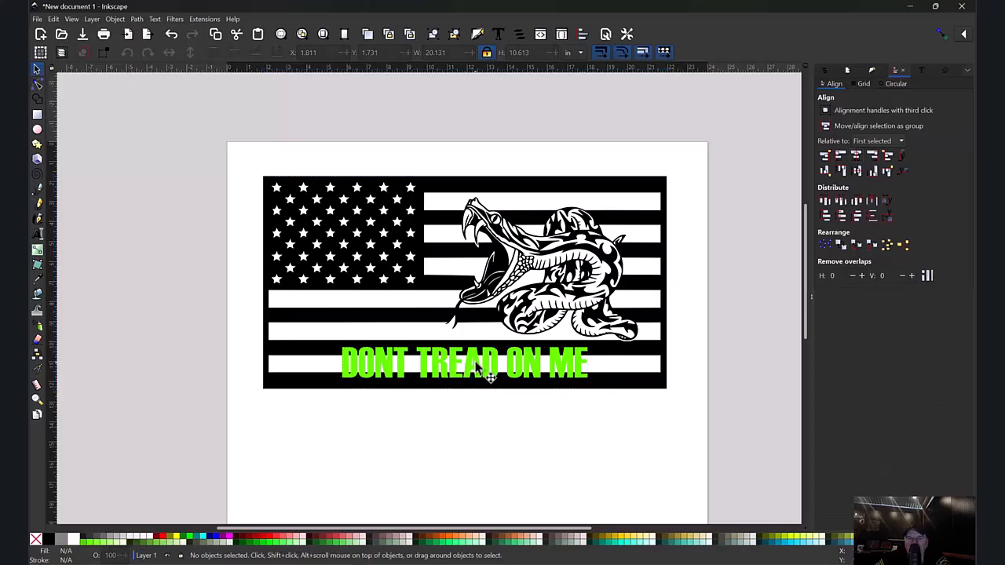
- Fill the DONT TREAD ON ME text with red
left_click(478, 367)
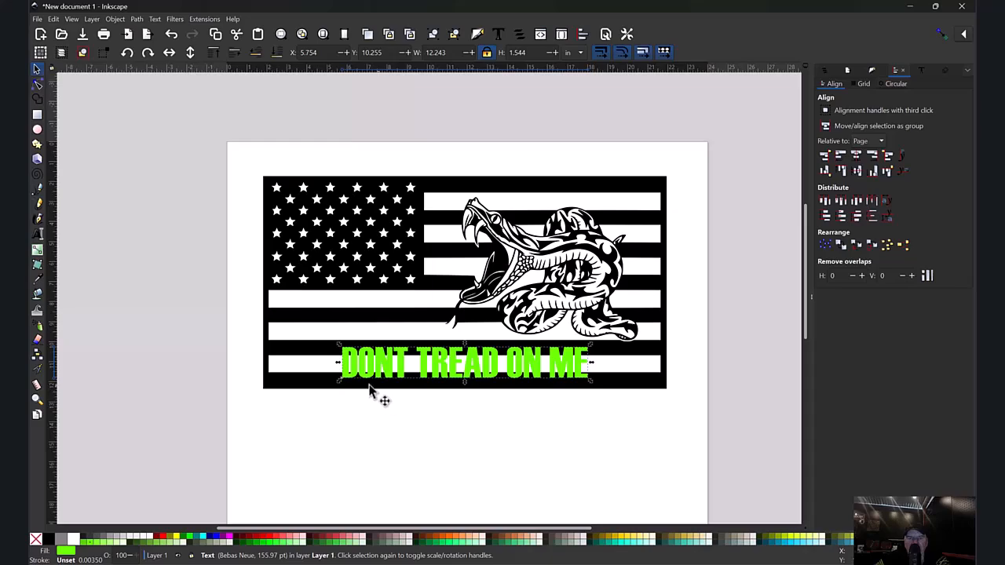
left_click(163, 538)
left_click(385, 438)
left_click(372, 367)
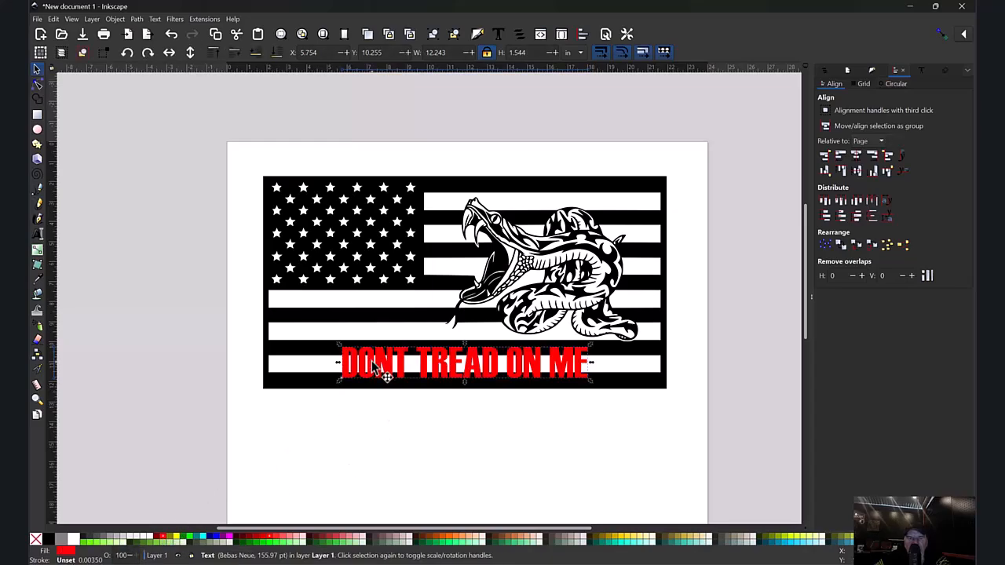
- Duplicate the red caption in place, lower the copy to the bottom of the stack and fill it light green
right_click(375, 367)
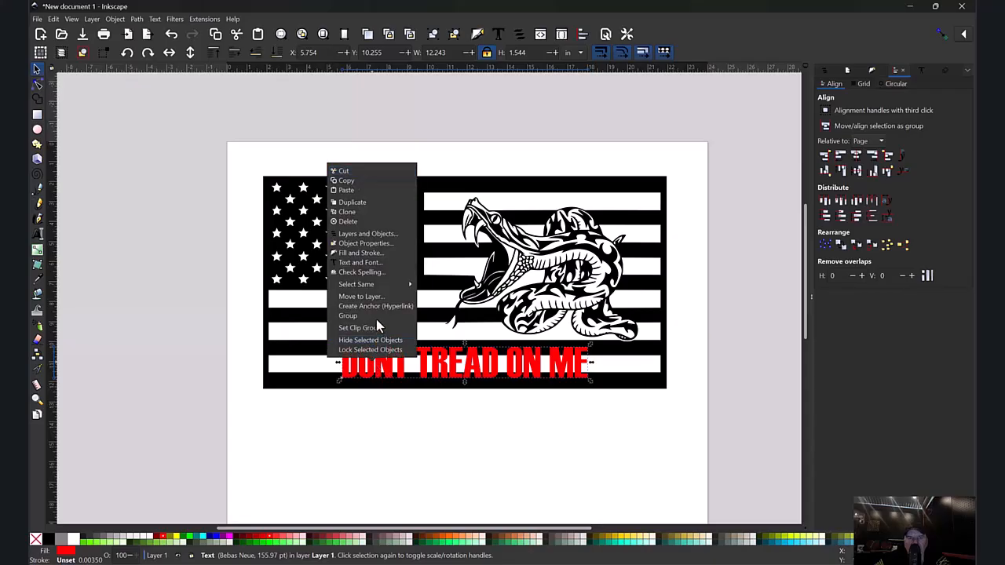
left_click(366, 202)
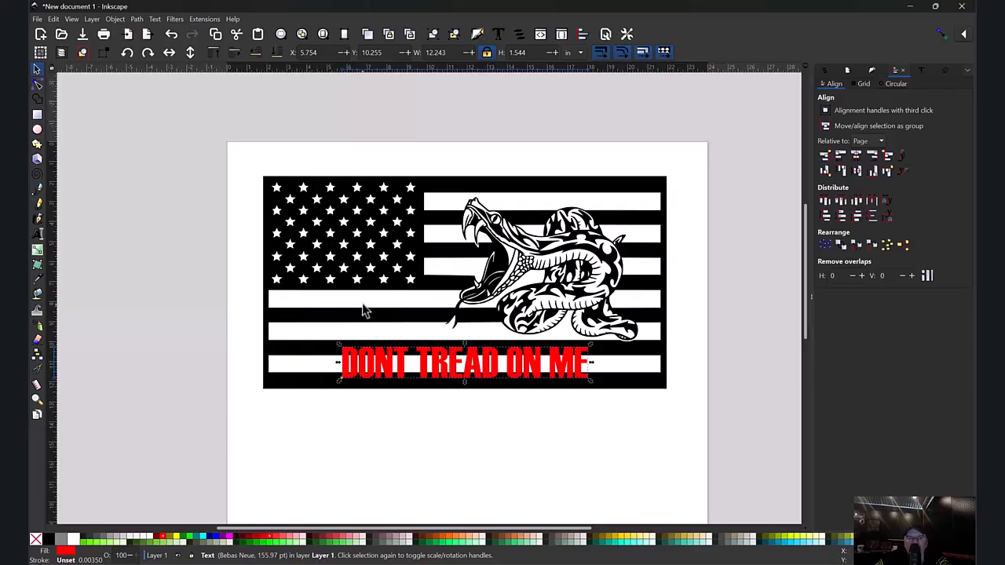
left_click(275, 52)
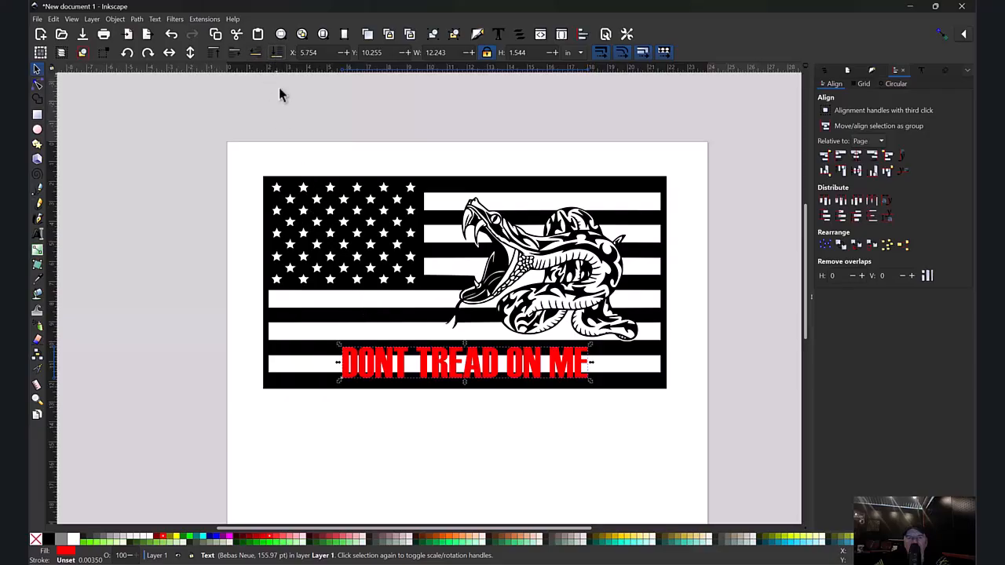
left_click(104, 543)
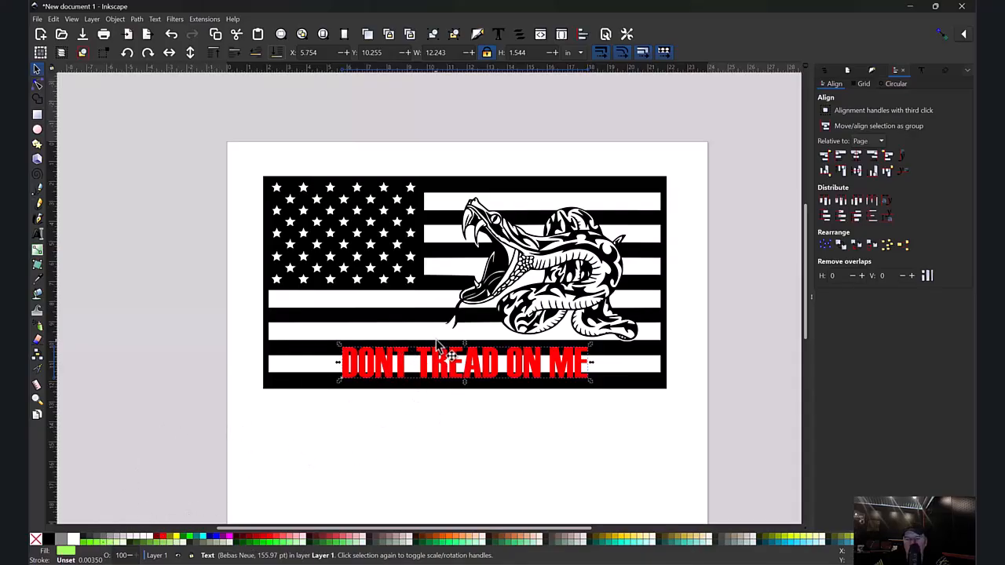
- Outset the light green caption copy repeatedly until it is about 12.5 in wide, forming a border around the red letters
scroll(471, 357, "up", 1)
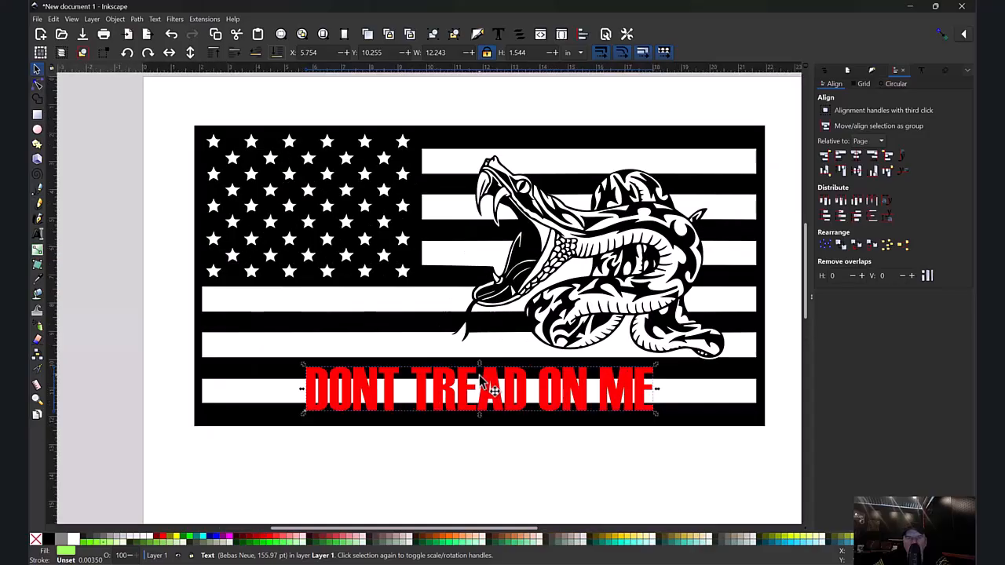
scroll(559, 340, "up", 2)
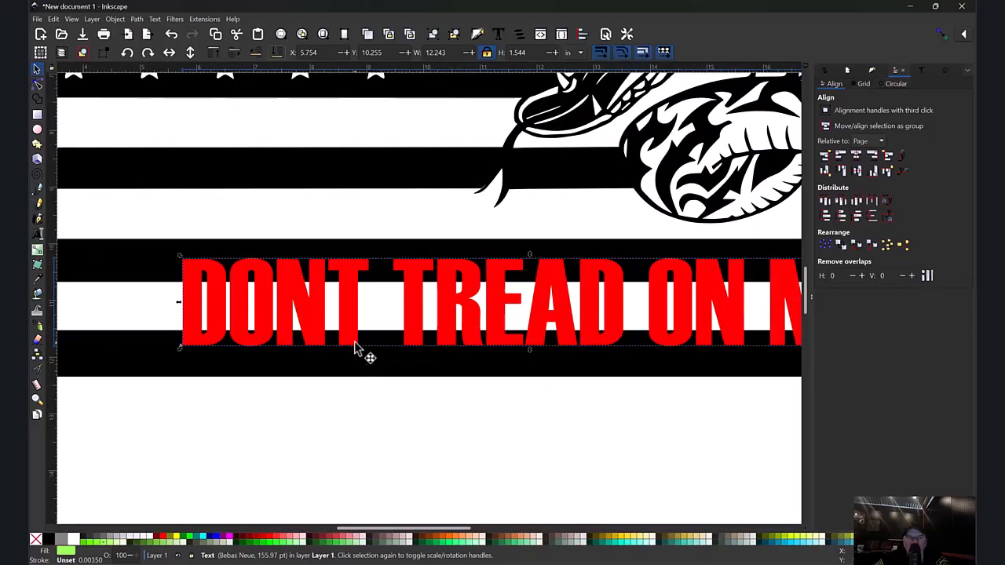
key("plus")
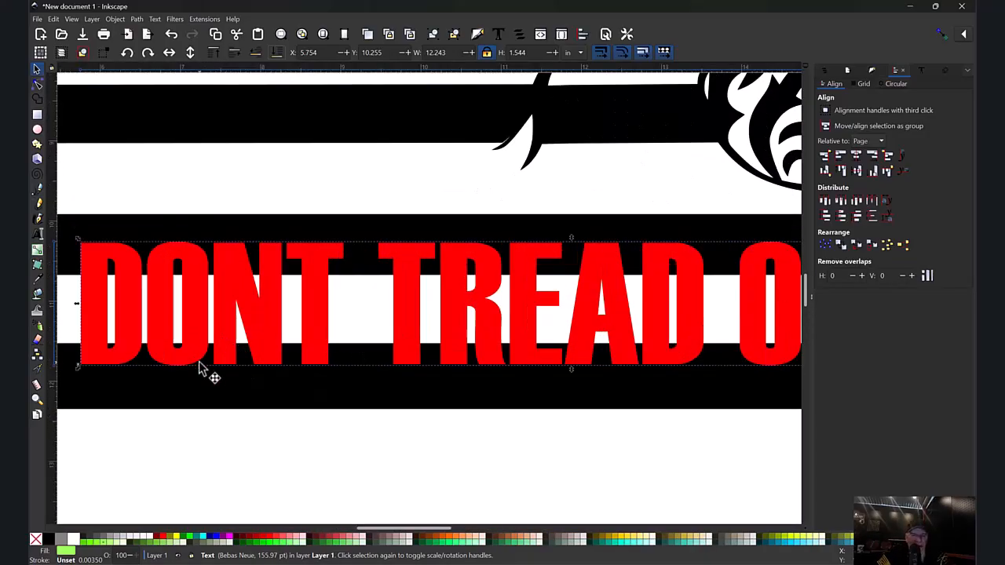
key("ctrl+parenright")
key("ctrl+parenright")
key("ctrl+parenright")
key("ctrl+parenright")
key("ctrl+parenright")
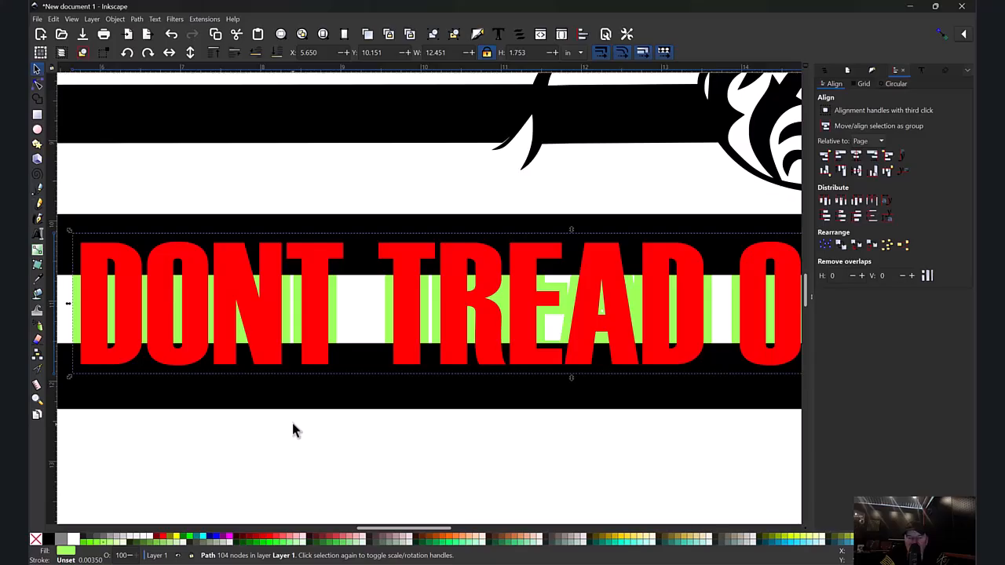
key("ctrl+l")
key("ctrl+l")
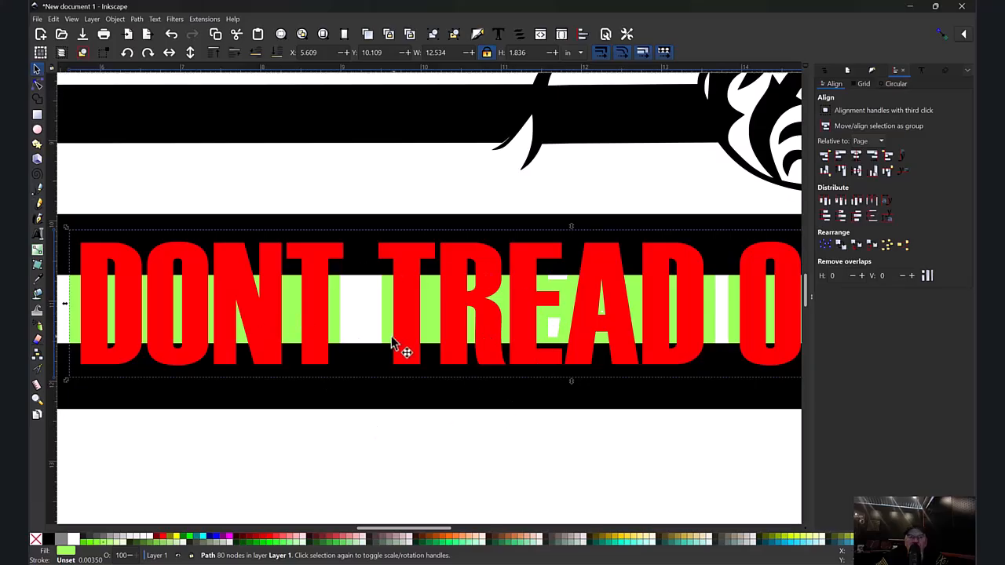
left_click(322, 479)
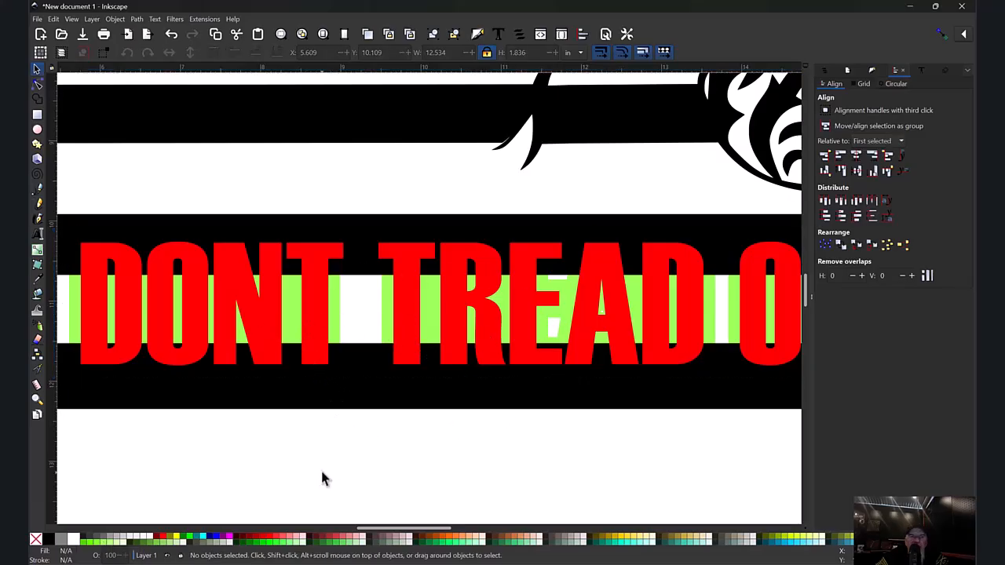
- Lower the flag graphic to the bottom of the stack, behind the light green outline and the red caption
left_click(349, 225)
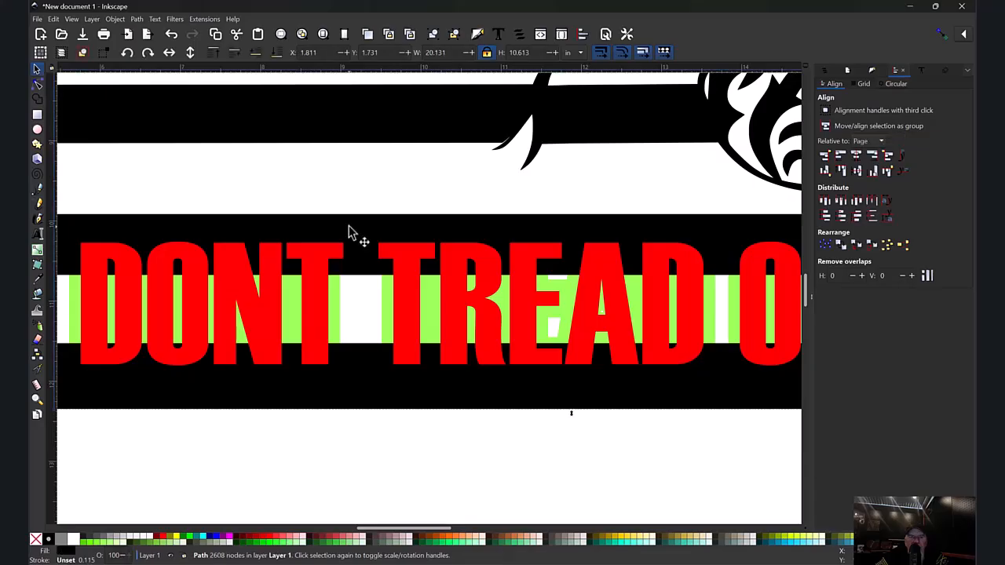
left_click(276, 53)
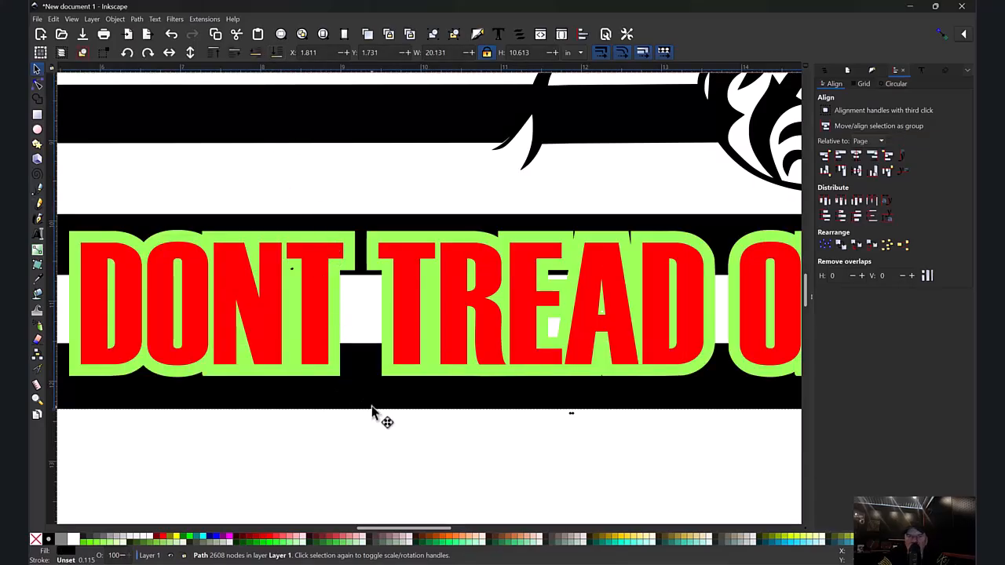
key("minus")
key("minus")
key("minus")
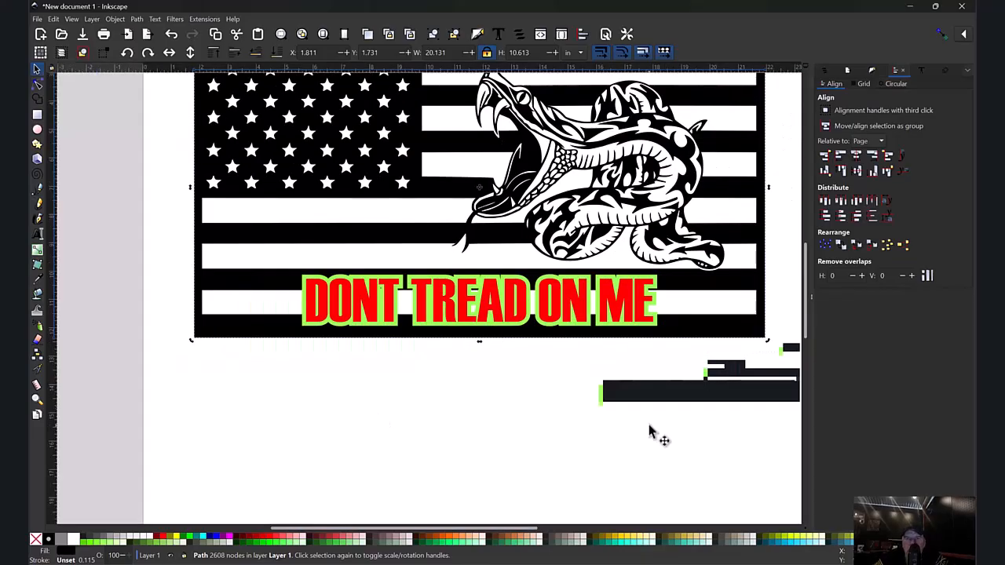
left_click(424, 385)
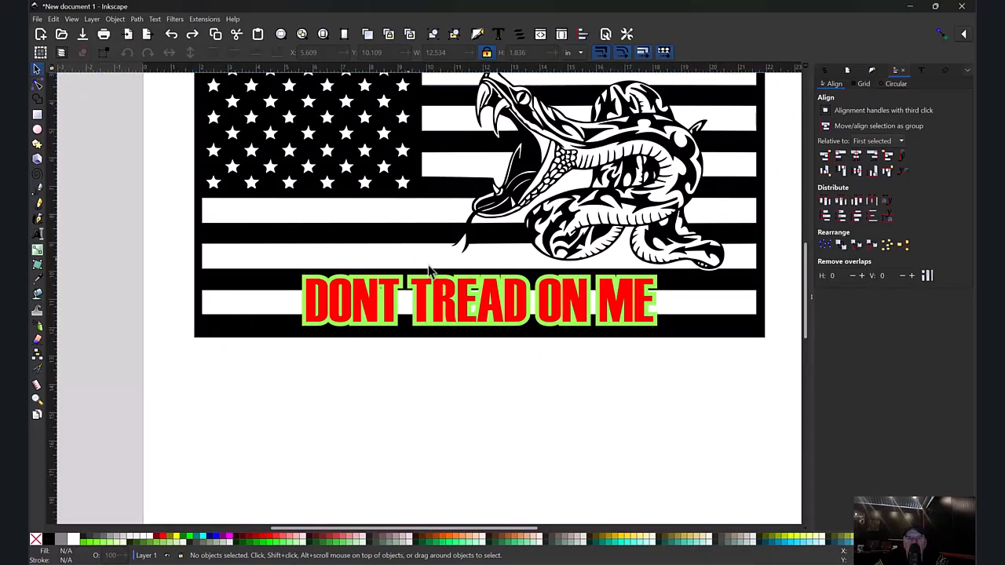
- Duplicate the red caption and move the copy just below the flag
left_click(312, 306)
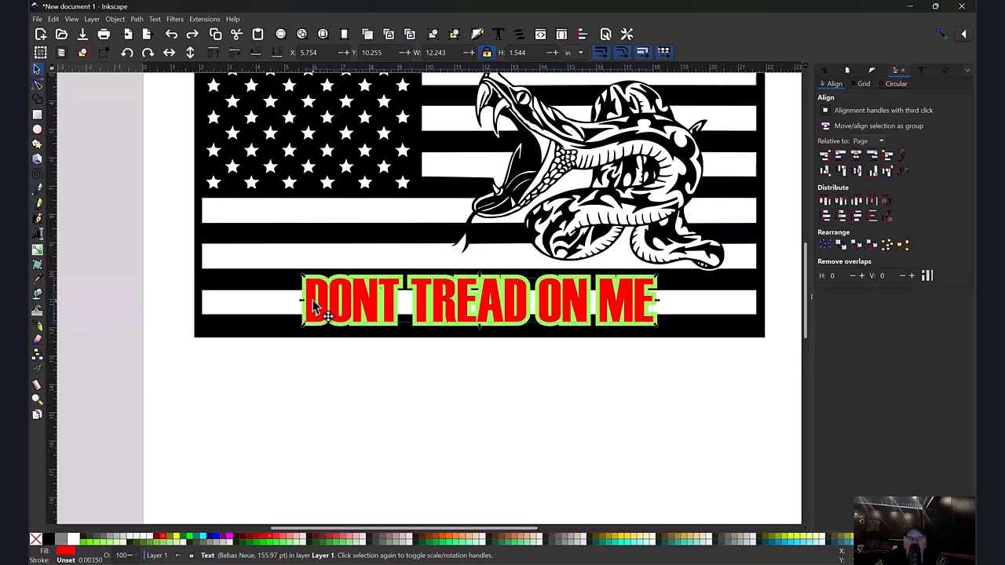
right_click(312, 306)
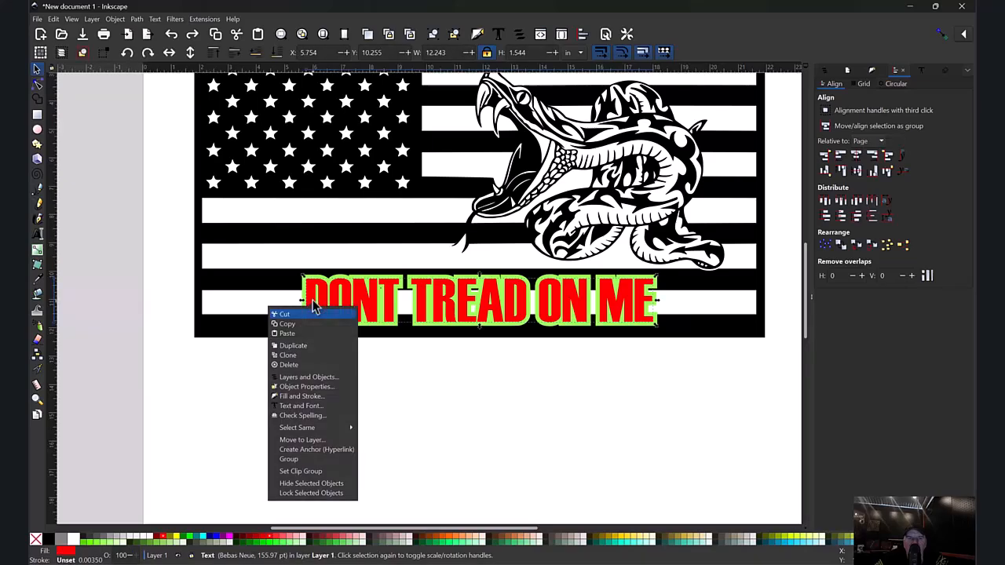
left_click(301, 345)
left_click_drag(436, 322, 419, 392)
- Subtract the red caption on the flag from the light green outline behind it using Difference
left_click_drag(236, 264, 684, 332)
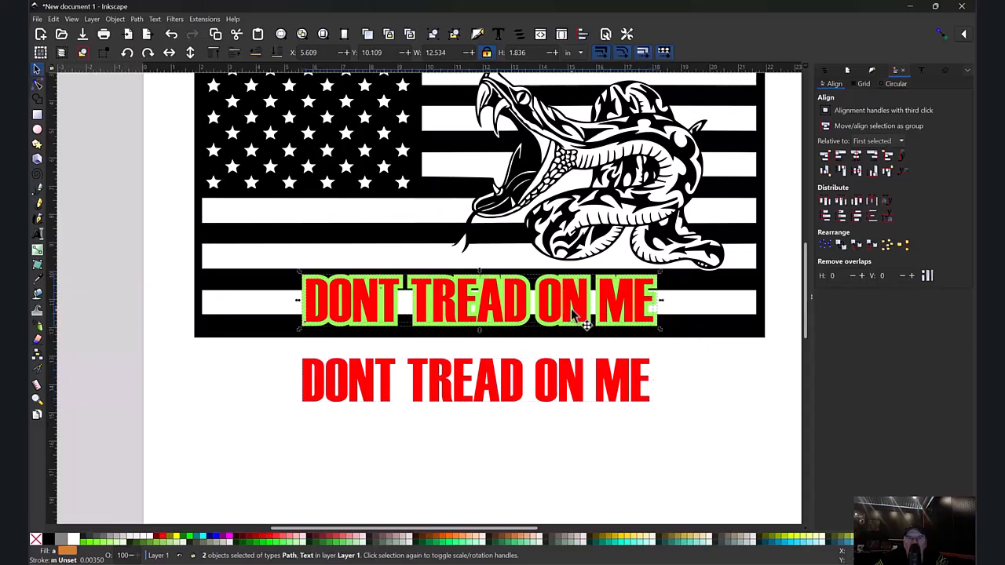
left_click(138, 20)
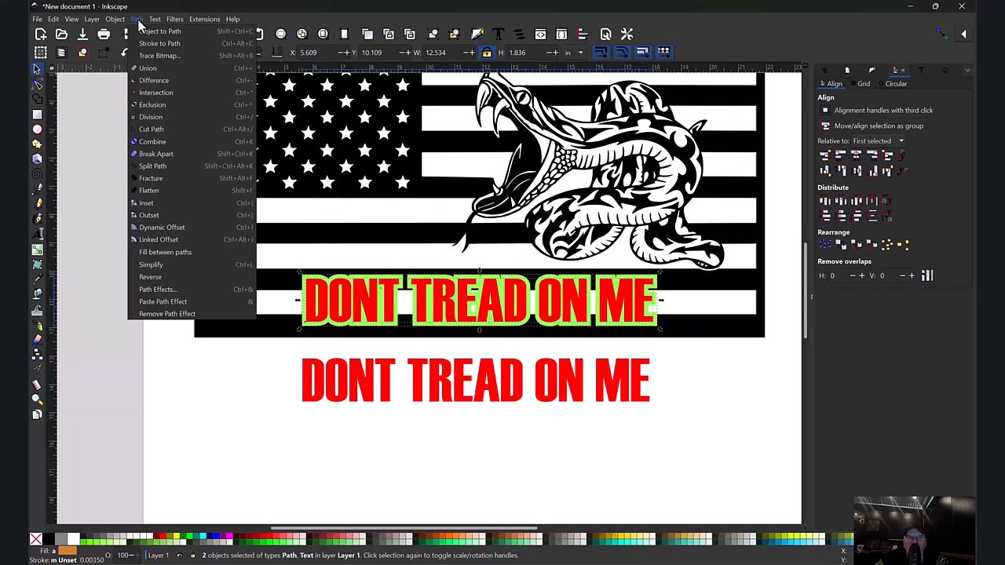
left_click(161, 80)
- Move the spare red caption back onto the flag and center it within the light green outline
left_click_drag(513, 393, 520, 312)
left_click_drag(727, 412, 240, 261)
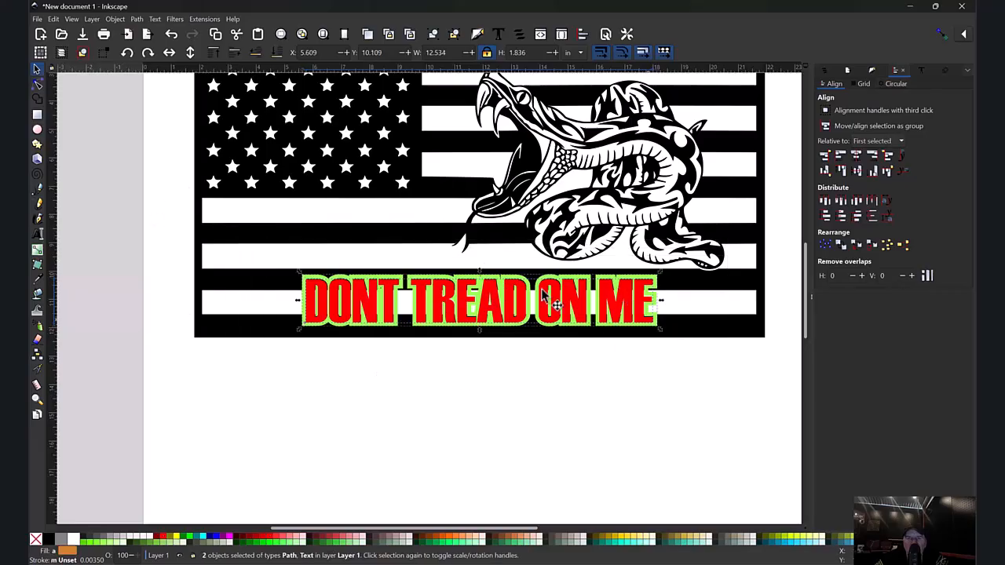
left_click(857, 171)
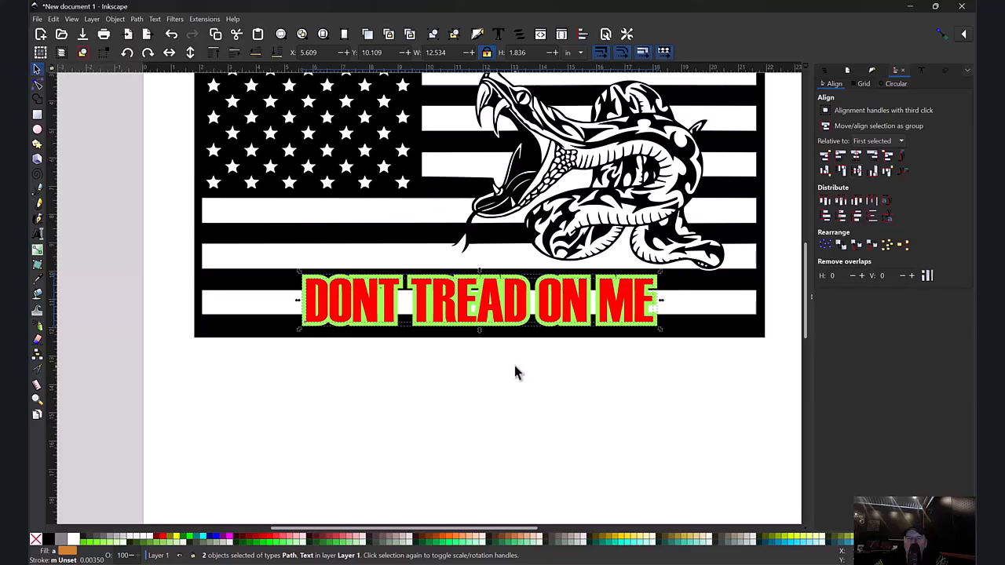
left_click(515, 367)
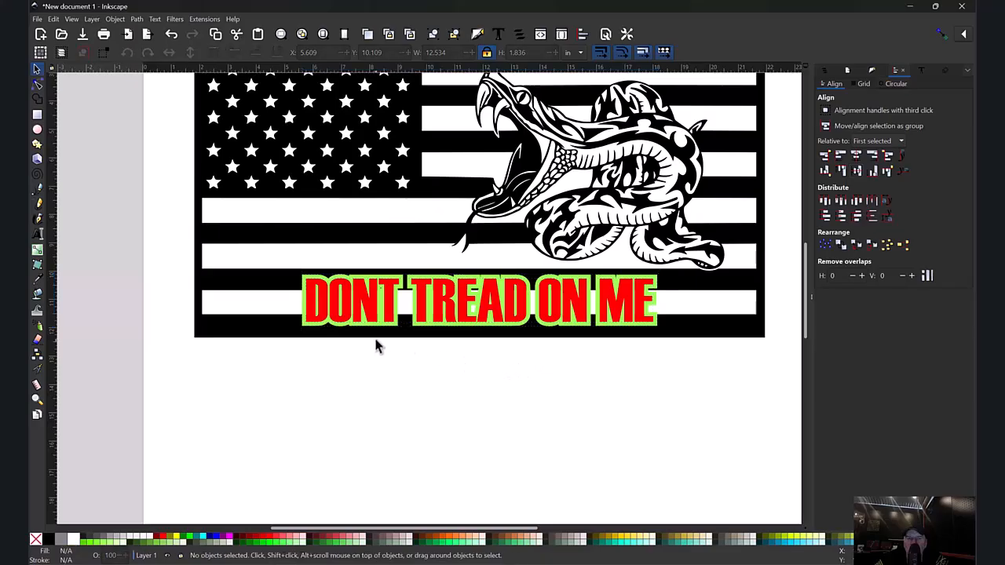
- Cut the red caption's letters out of the flag graphic using Difference
left_click(337, 307)
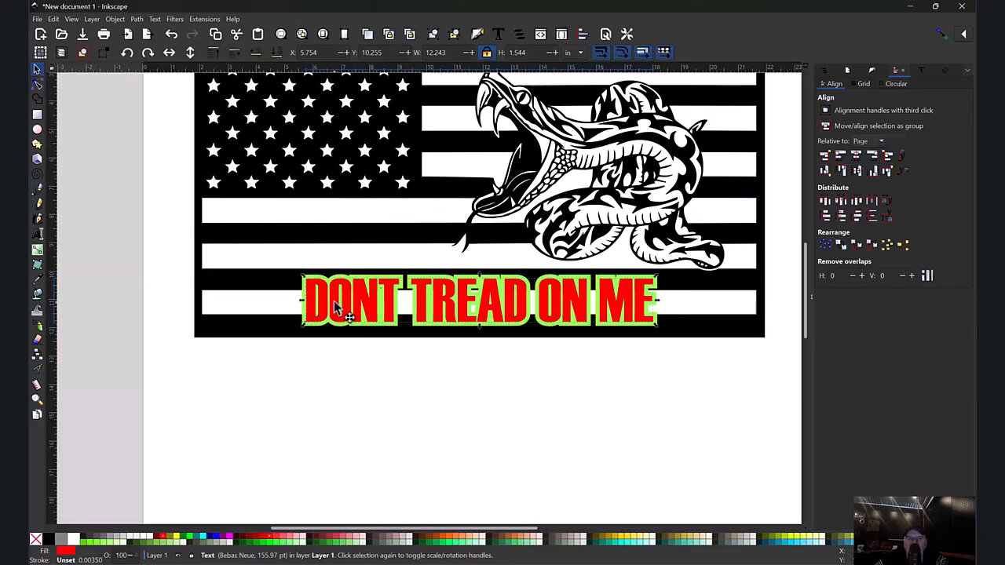
left_click(253, 334, "shift")
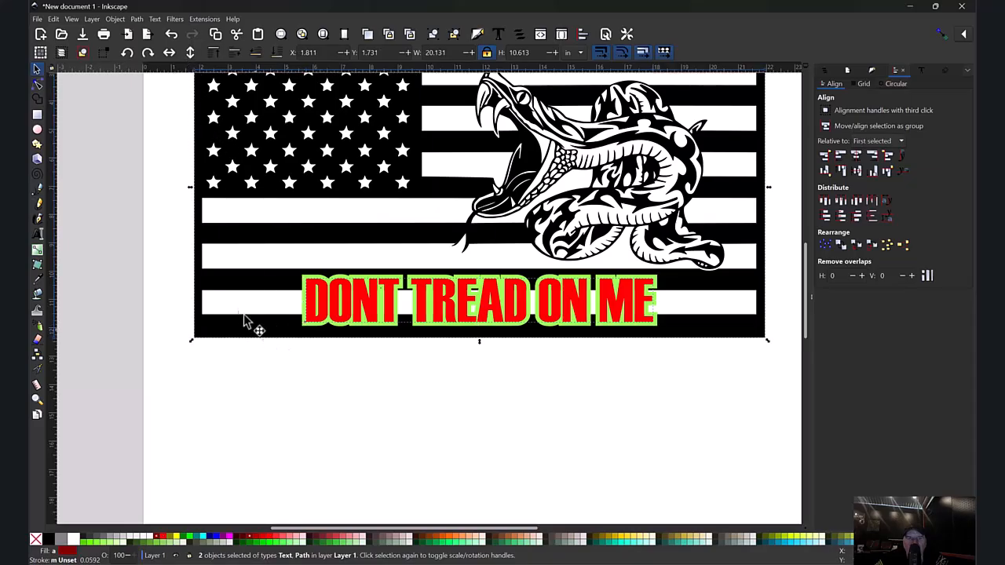
left_click(137, 20)
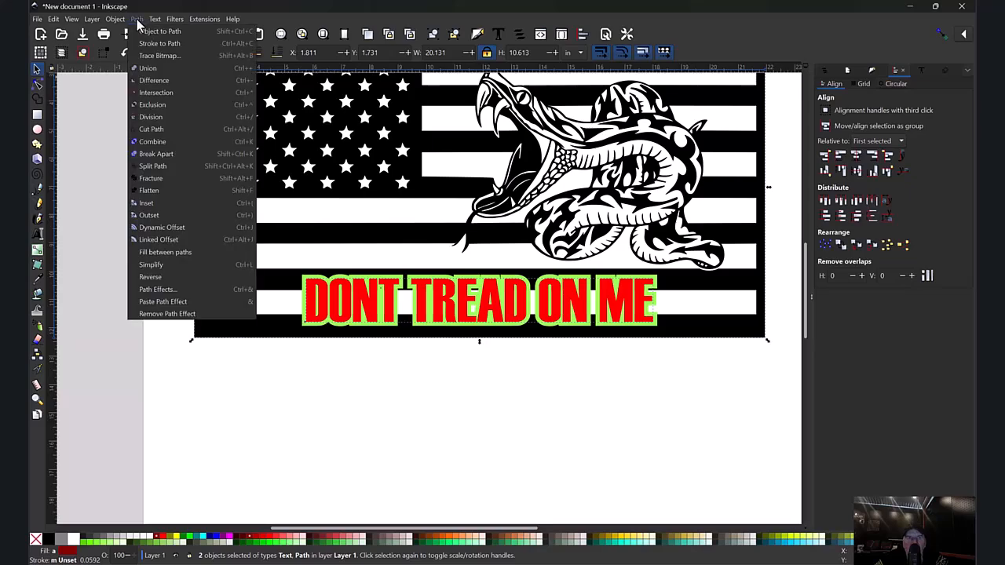
left_click(154, 80)
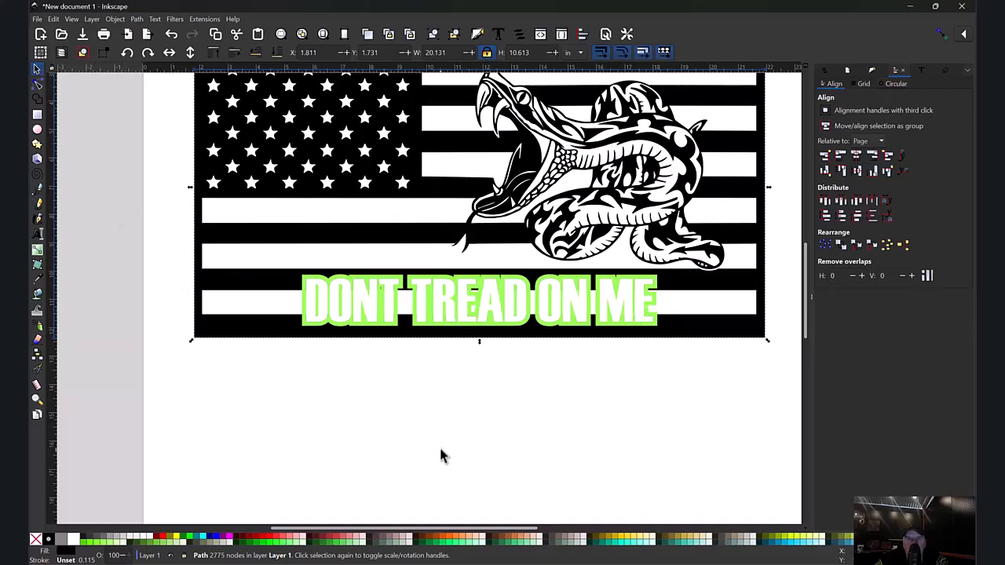
- Merge the light green letter outline and the flag graphic into a single black path using Union
scroll(441, 453, "up", 1)
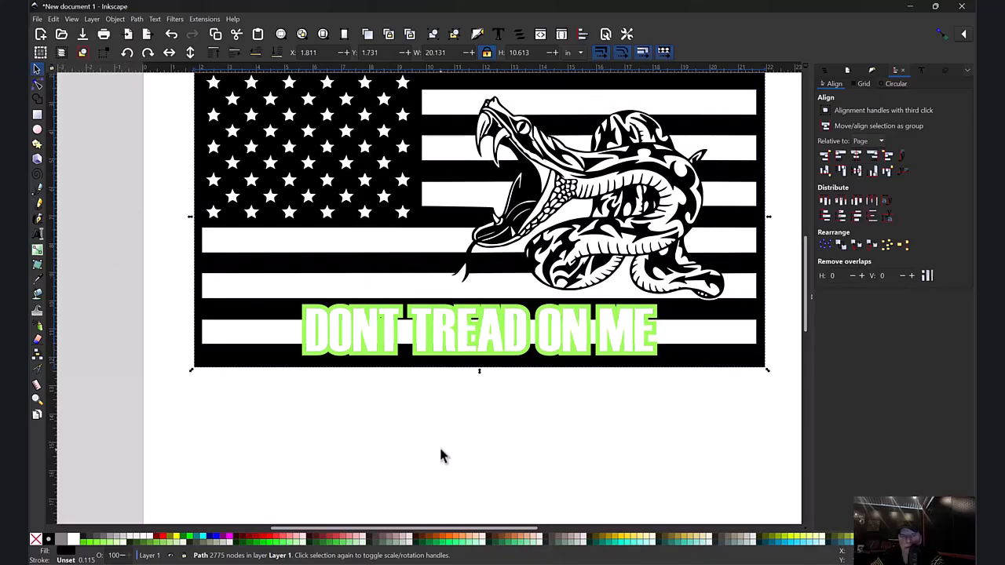
key("minus")
left_click_drag(227, 128, 740, 416)
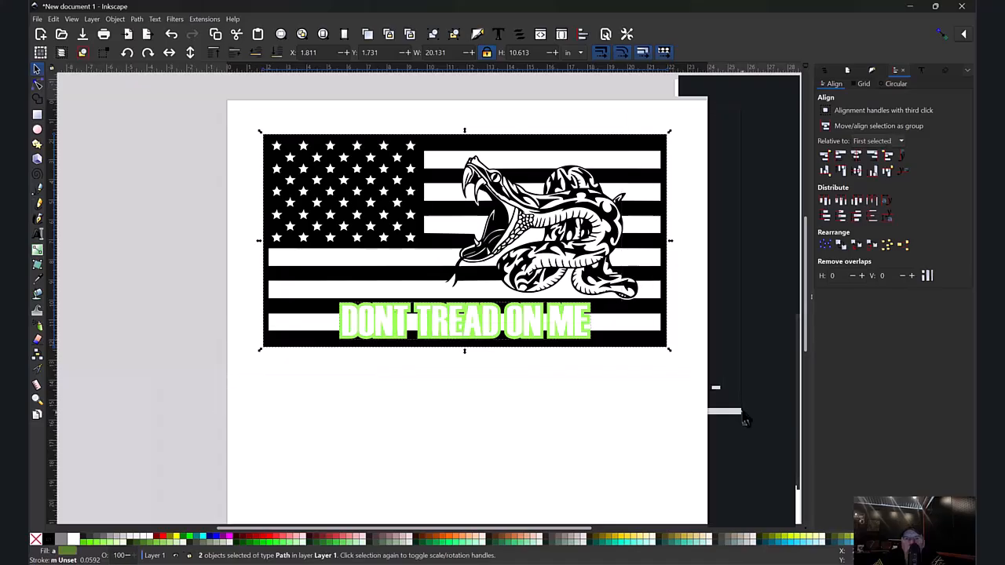
left_click(138, 20)
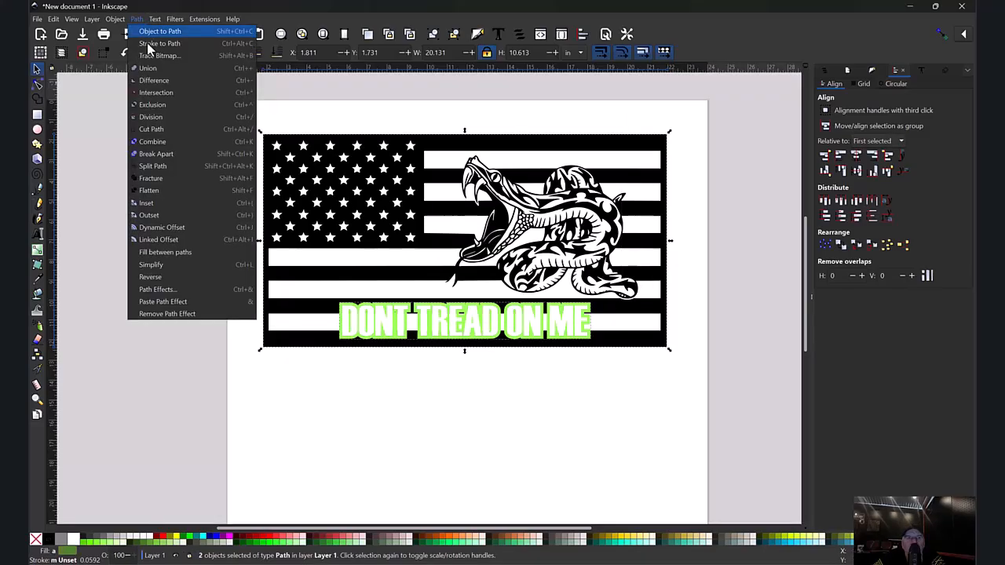
left_click(153, 69)
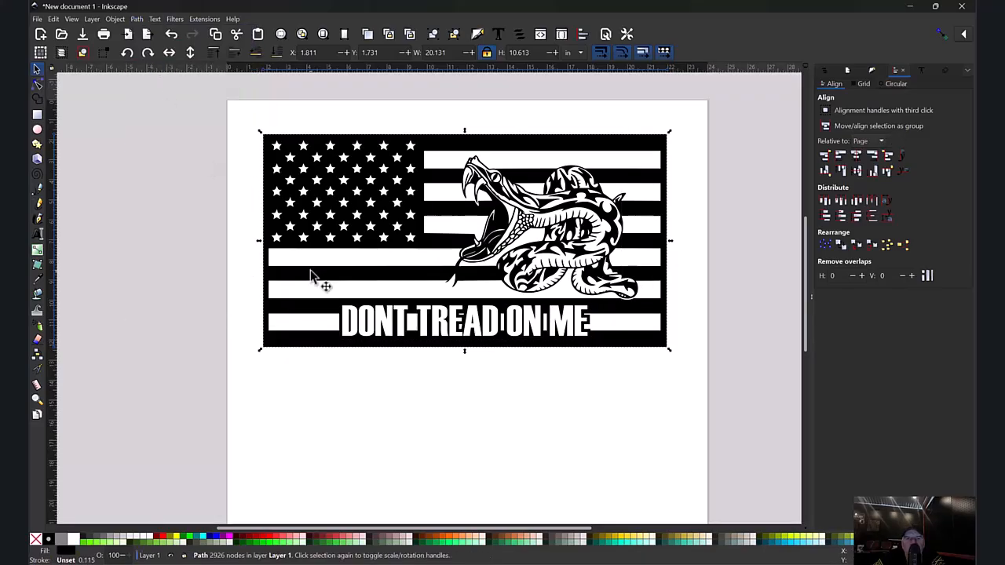
left_click(463, 397)
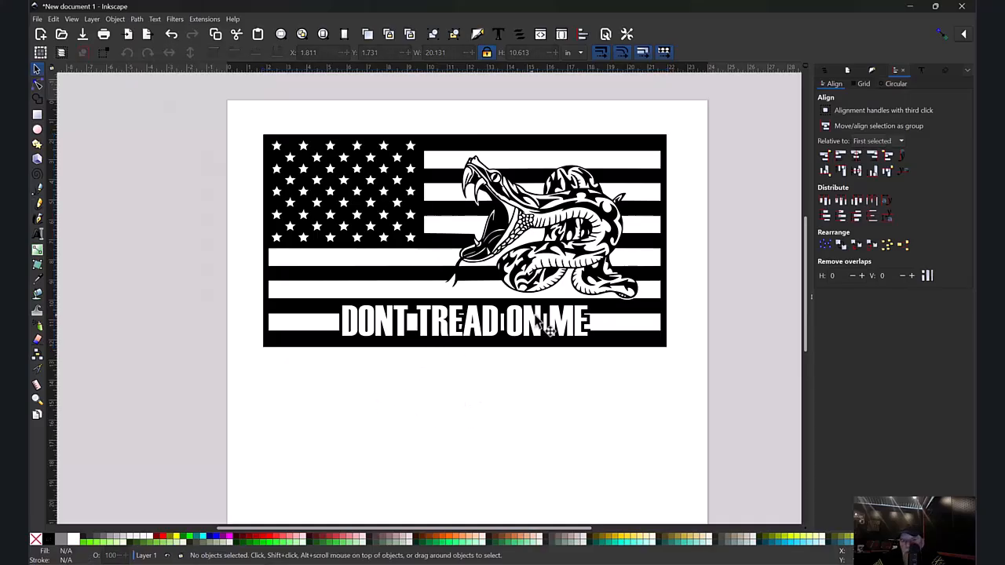
- Draw a narrow vertical green rectangle about 0.12 in wide and 1.85 in tall through the D of DONT, covering its inner island's stem
key("plus")
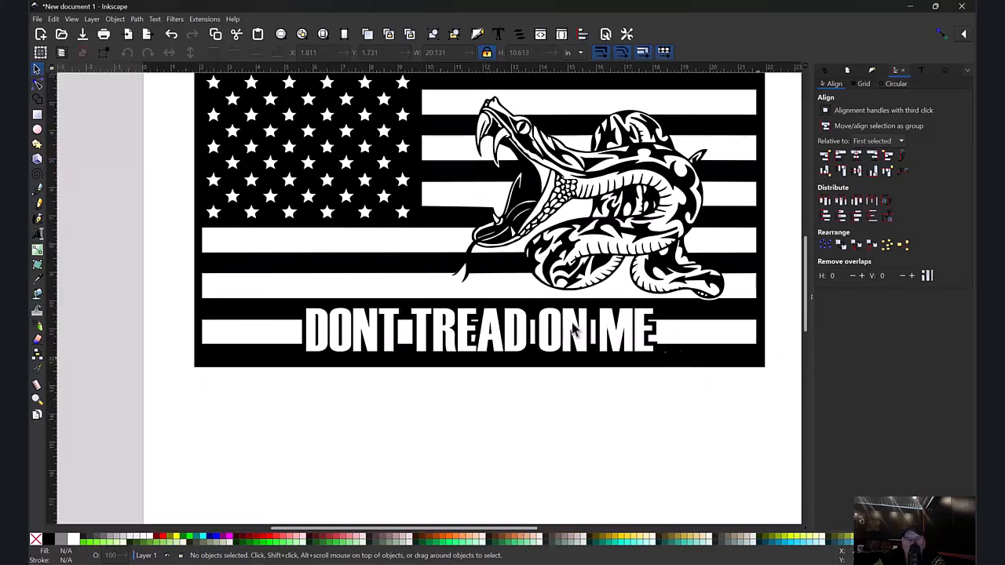
key("plus")
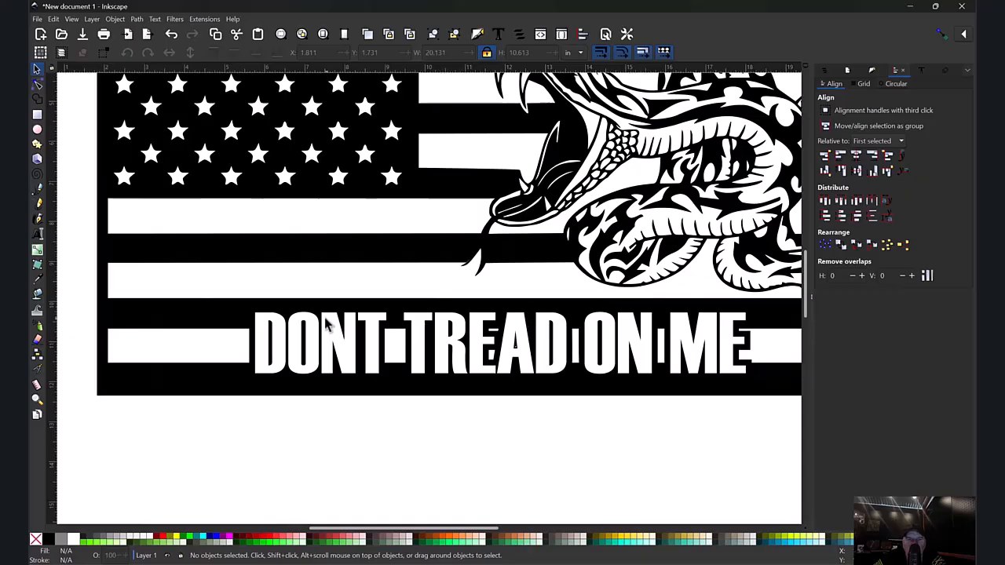
key("plus")
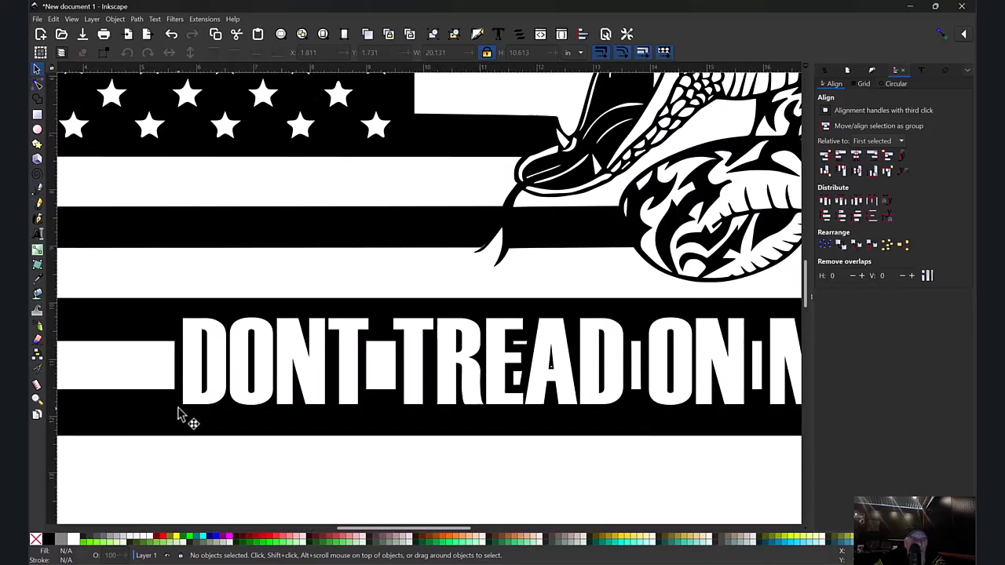
key("plus")
left_click_drag(369, 529, 337, 528)
key("plus")
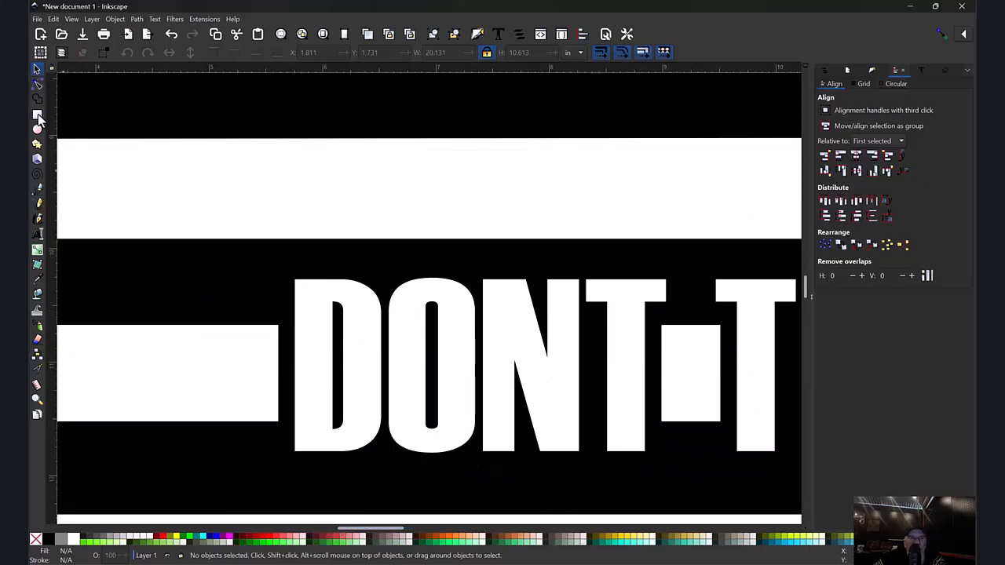
left_click(37, 114)
left_click_drag(335, 273, 348, 480)
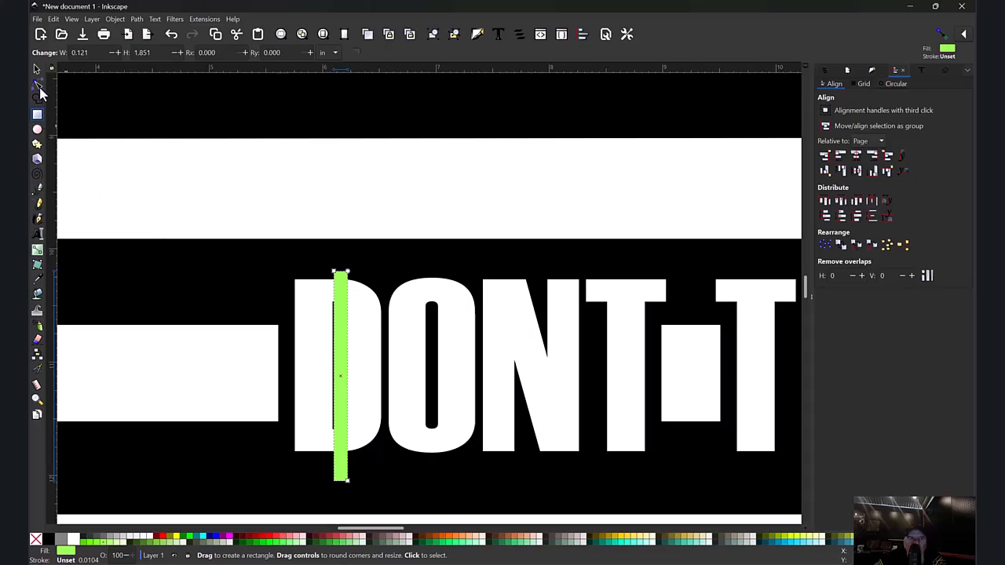
left_click(37, 71)
left_click_drag(340, 383, 335, 380)
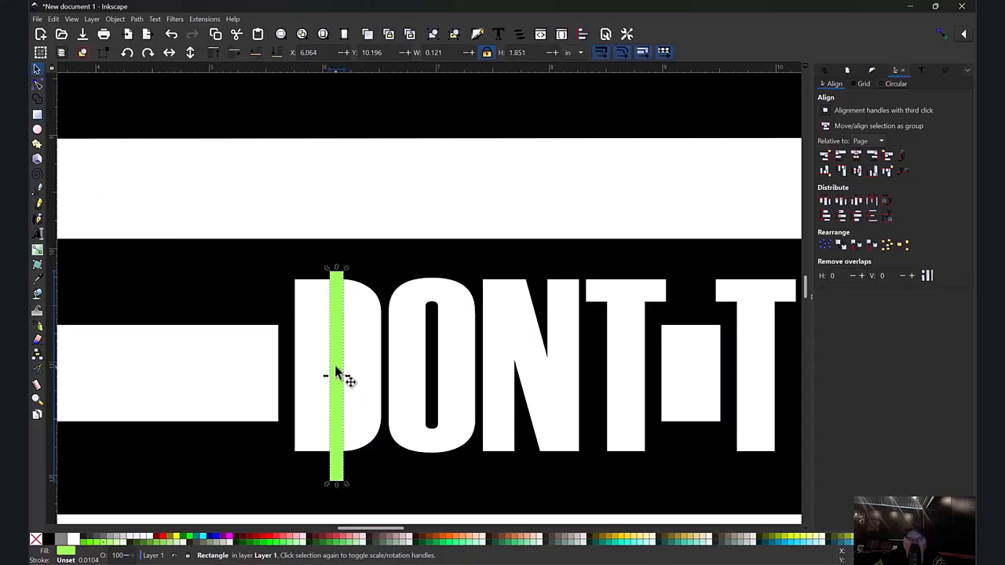
- Duplicate the green bar and center the copy over the O of DONT
right_click(336, 377)
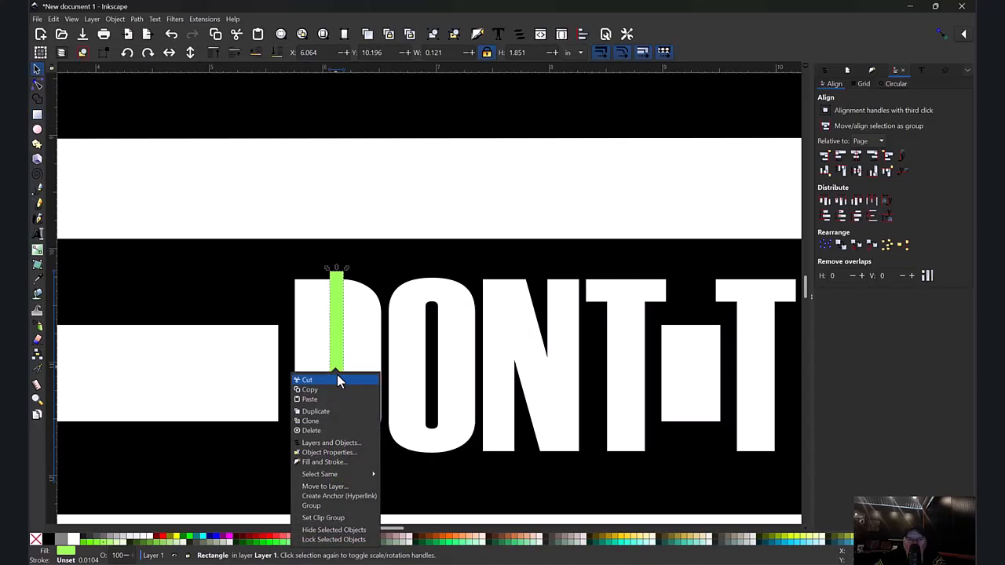
left_click(315, 412)
left_click_drag(336, 359, 433, 360)
left_click_drag(432, 355, 432, 351)
- Duplicate the bar again, narrow the copy to about 0.088 in, and place it through the R of TREAD
right_click(431, 351)
left_click(415, 398)
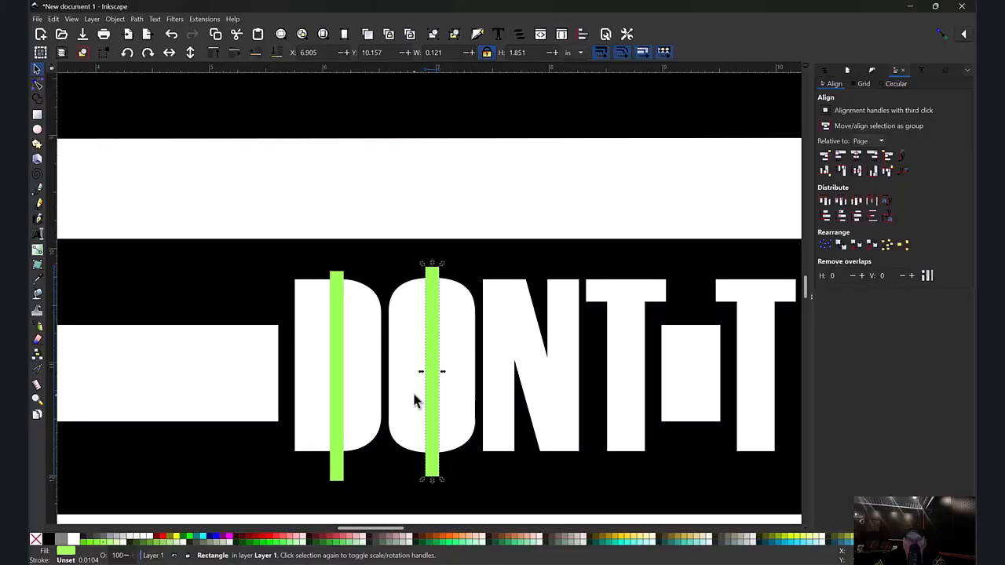
left_click_drag(434, 428, 474, 435)
left_click_drag(481, 371, 475, 379)
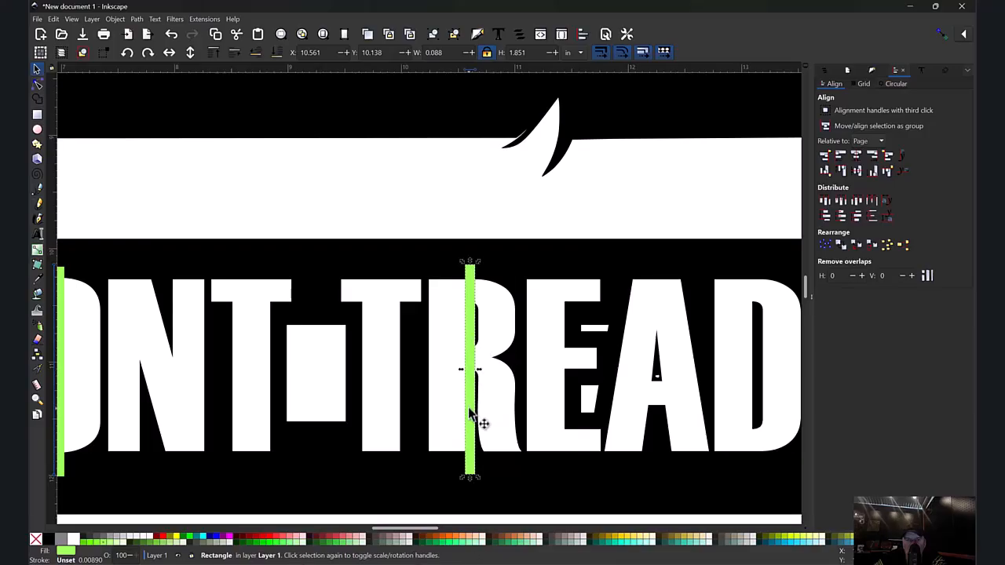
- Duplicate the R's bar onto the A of TREAD and shorten the copy to about 0.925 in, covering only the letter's lower half
right_click(470, 416)
left_click(475, 329)
left_click_drag(471, 362, 659, 376)
left_click_drag(657, 274, 666, 419)
- Duplicate the A's short bar onto the D of TREAD and stretch the copy to span the letter's full height
right_click(672, 425)
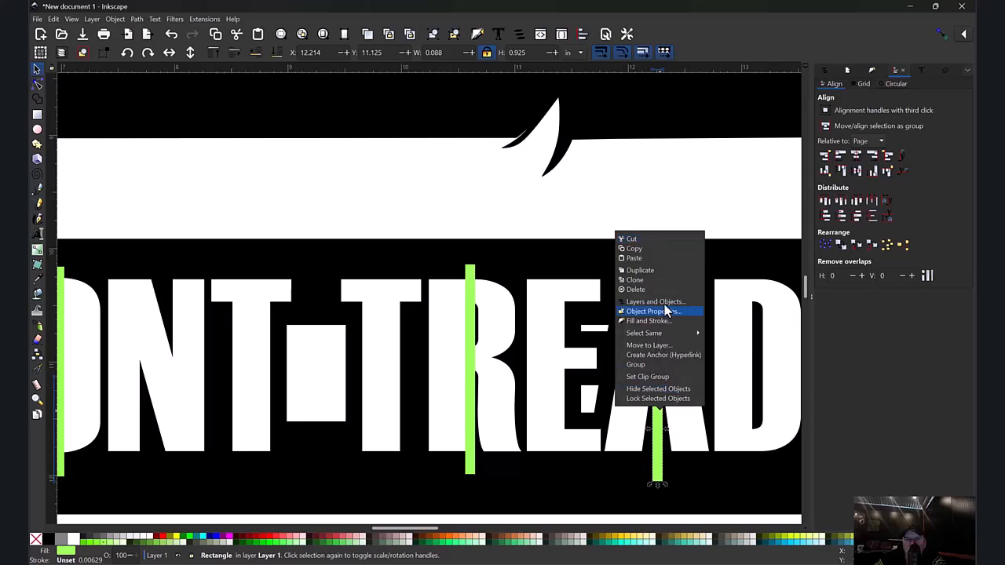
left_click(650, 276)
left_click_drag(661, 455, 762, 454)
left_click_drag(759, 368, 756, 267)
- Place a copy of the green bar through the O of ON and delete the surplus duplicate
left_click_drag(421, 529, 453, 528)
left_click_drag(410, 387, 586, 423)
key("ctrl+d")
key("Delete")
- Select all six green bars across the caption and merge them into one path using Combine
key("minus")
key("minus")
key("minus")
key("minus")
left_click_drag(386, 419, 75, 277)
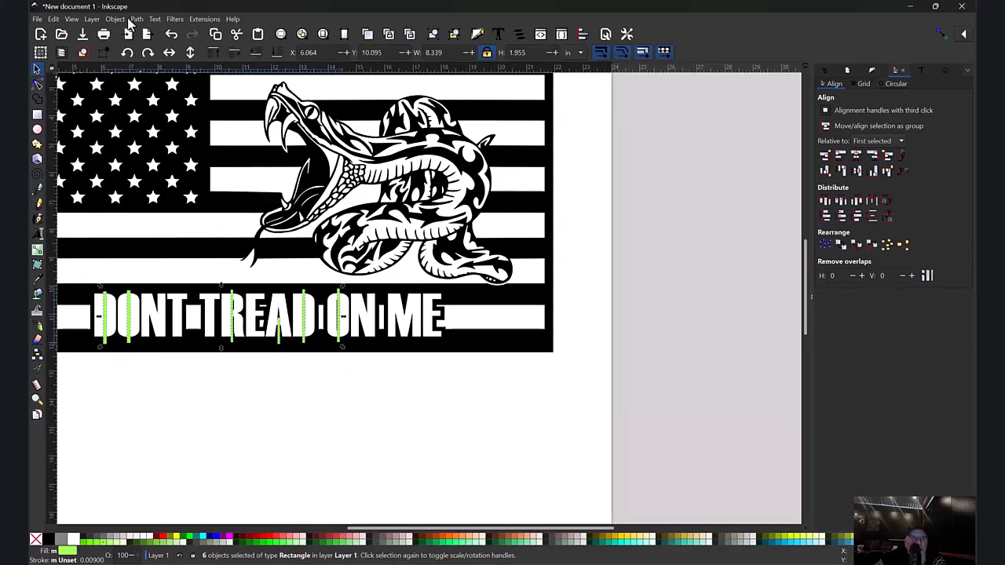
left_click(114, 19)
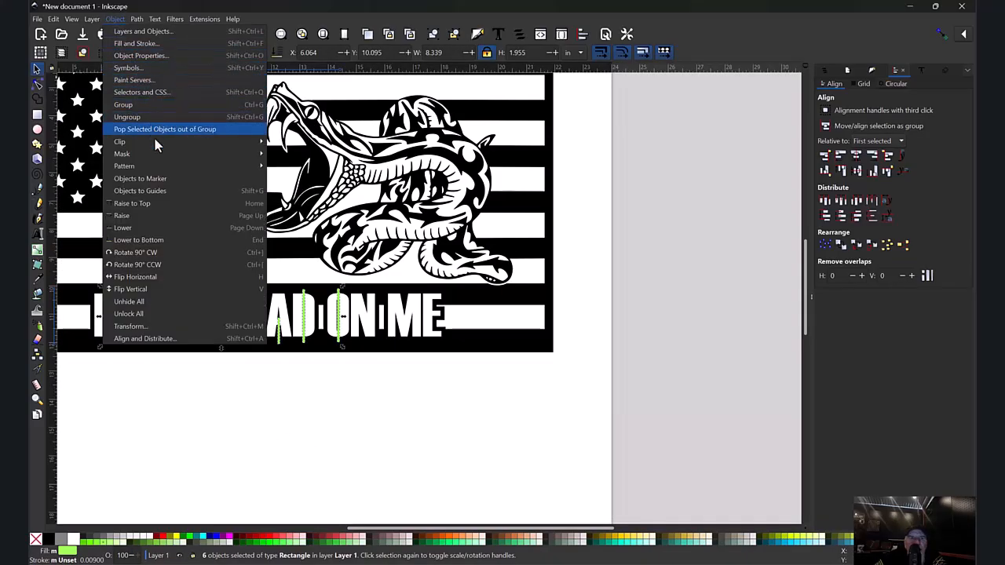
mouse_move(142, 19)
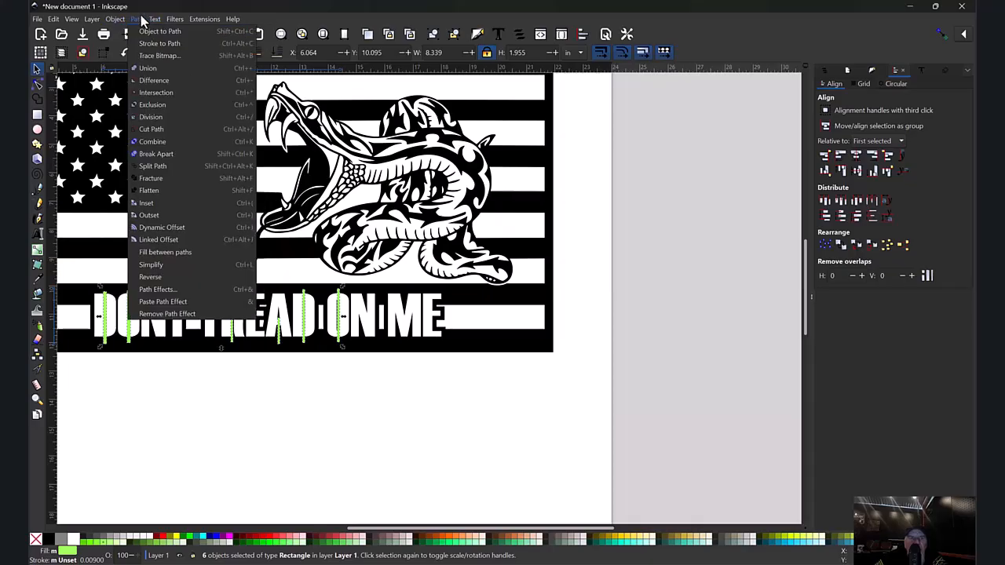
left_click(155, 143)
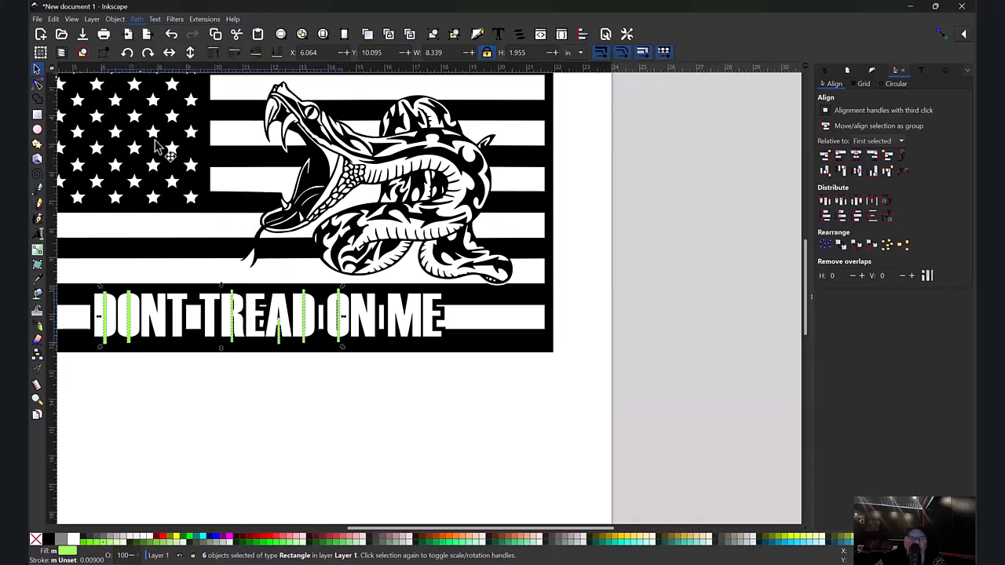
- Subtract the combined green bars from the black flag graphic using Difference, cutting stencil gaps through the letters' inner islands
left_click(505, 349, "shift")
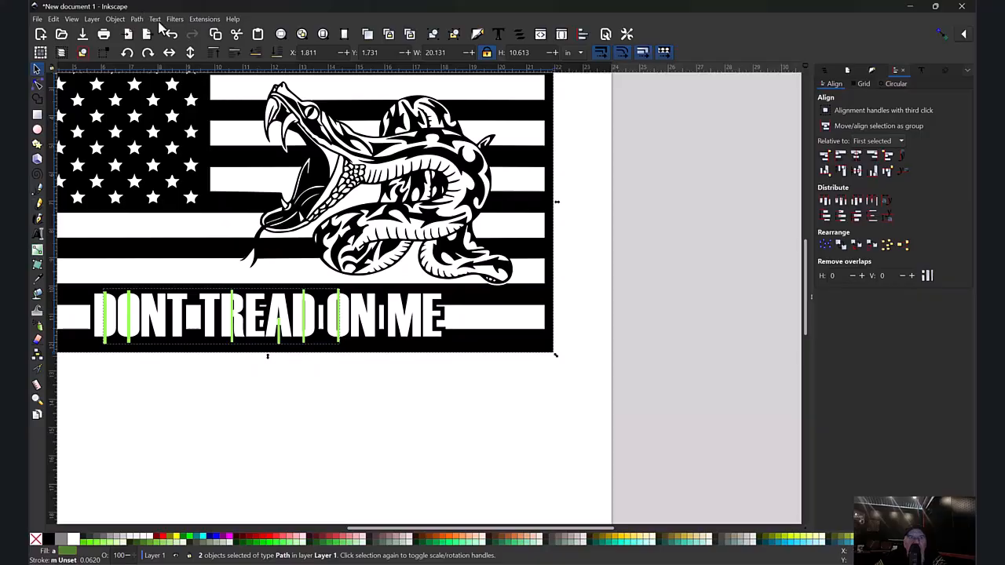
left_click(137, 21)
left_click(157, 85)
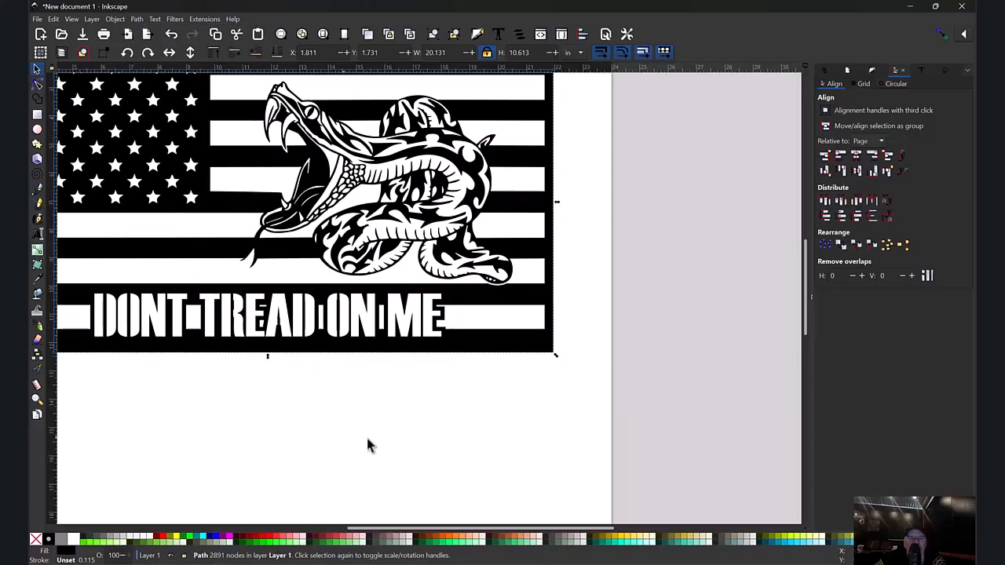
left_click_drag(476, 522, 373, 528)
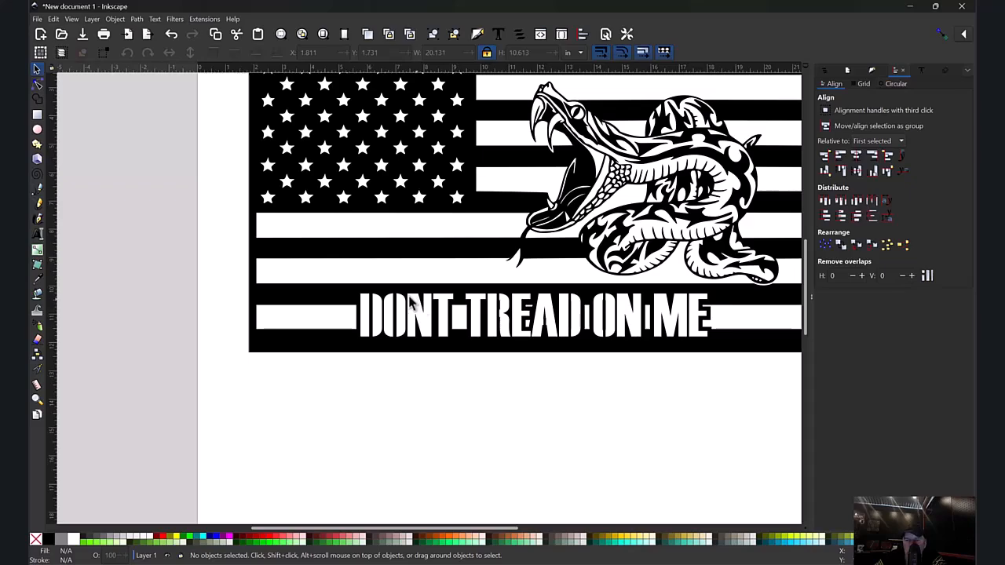
key("plus")
key("plus")
key("plus")
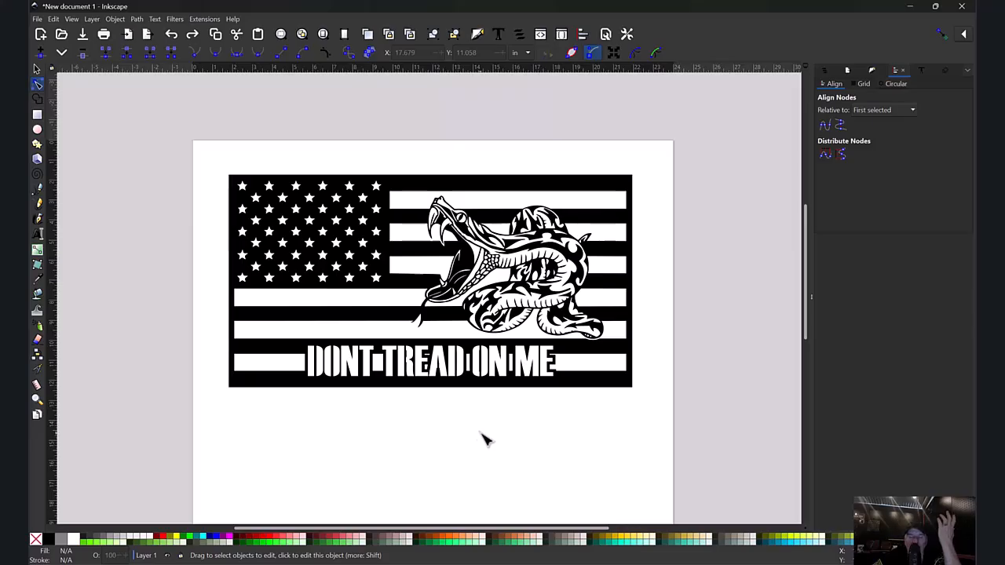
scroll(550, 439, "up", 1)
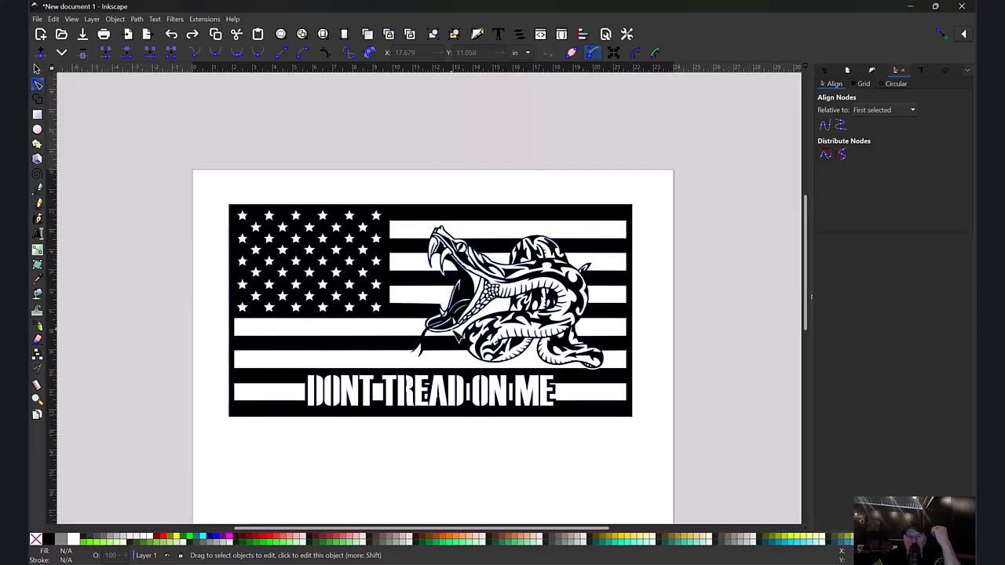